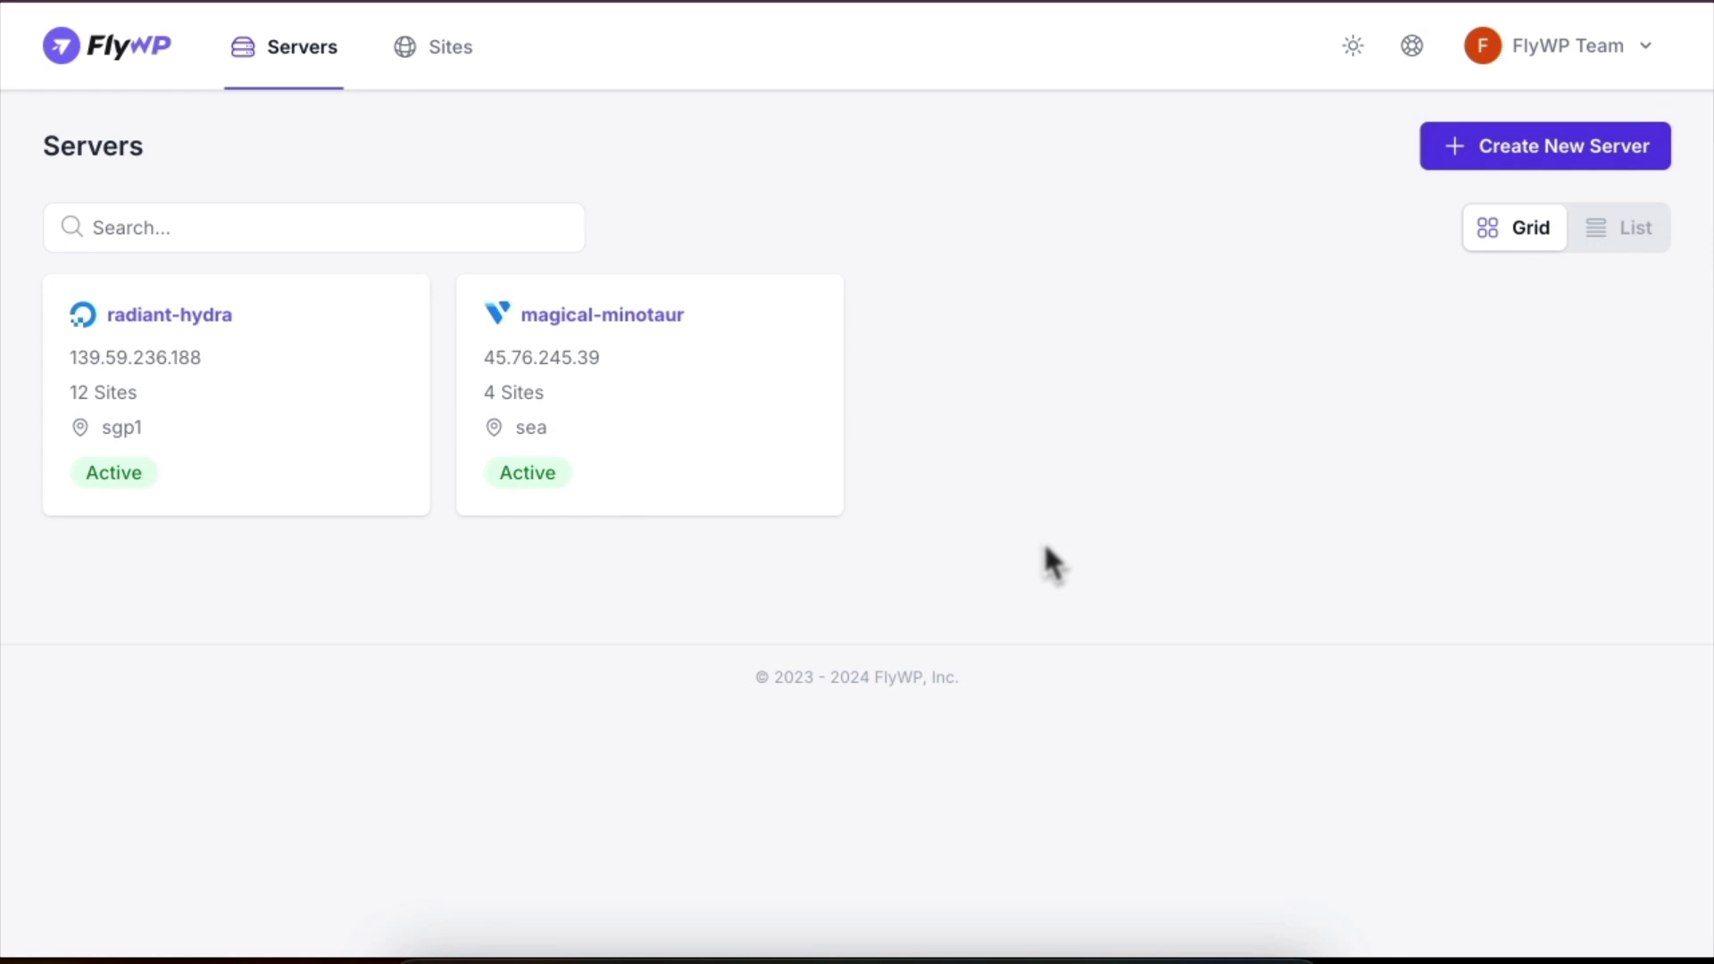
Step: Open the WordPress admin of the flywp-test-26ouif.flywp.xyz site on the magical-minotaur server
click(1483, 146)
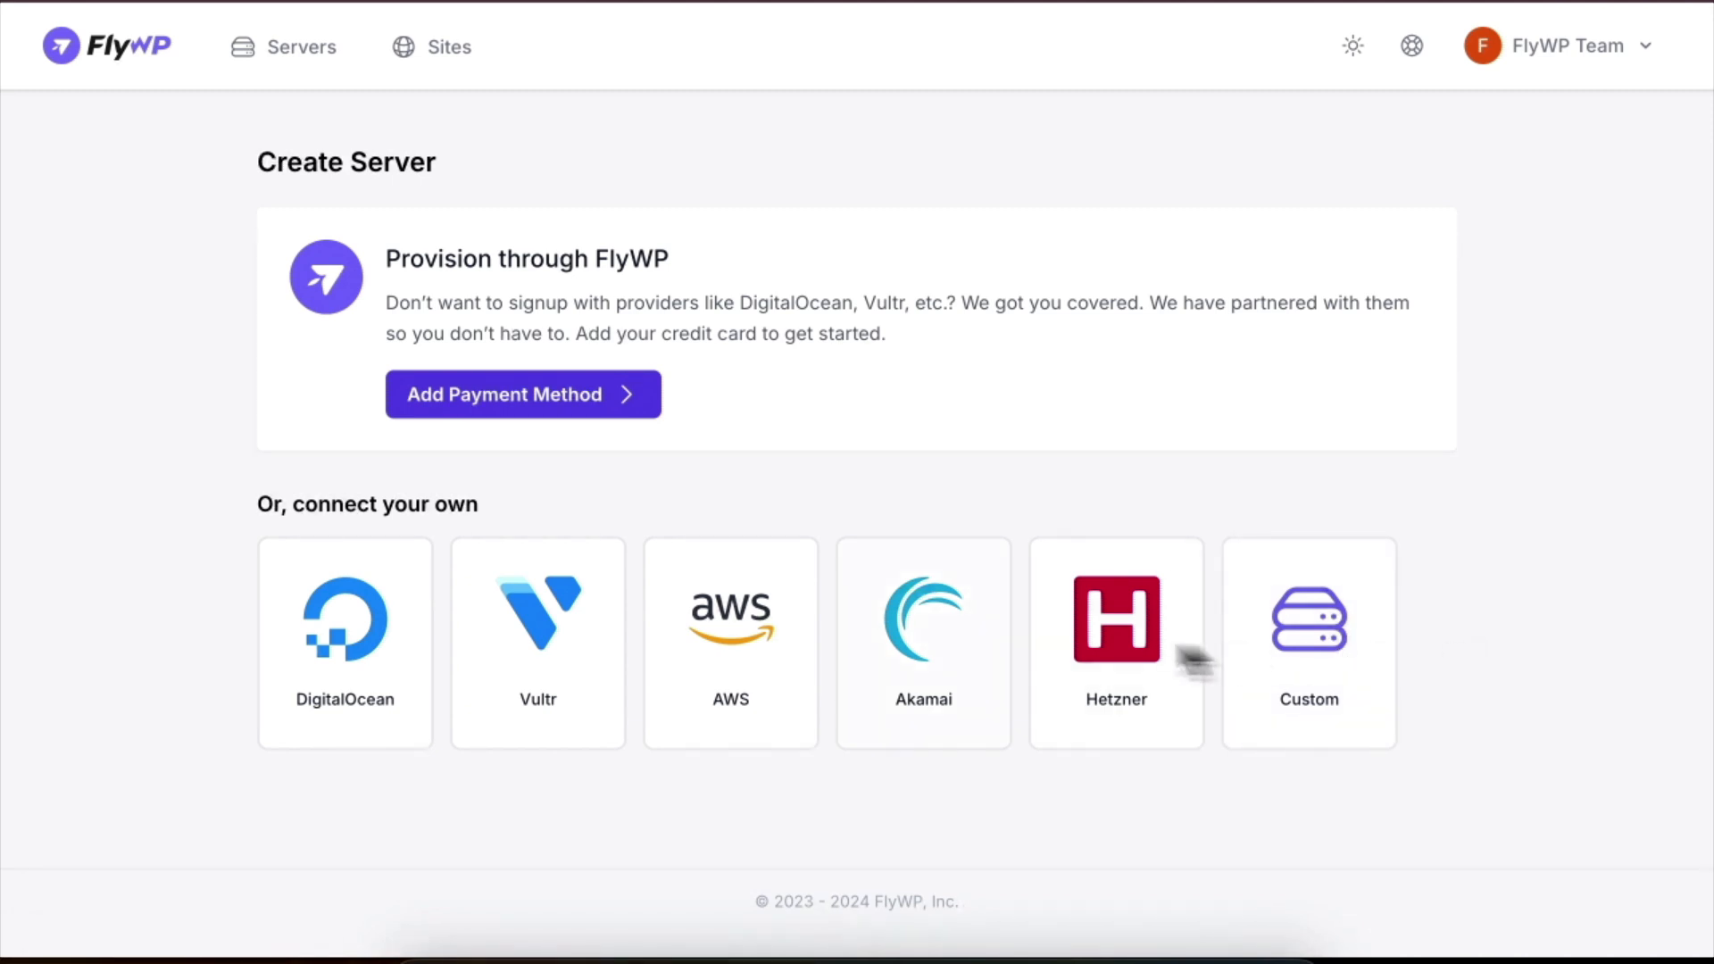
click(269, 47)
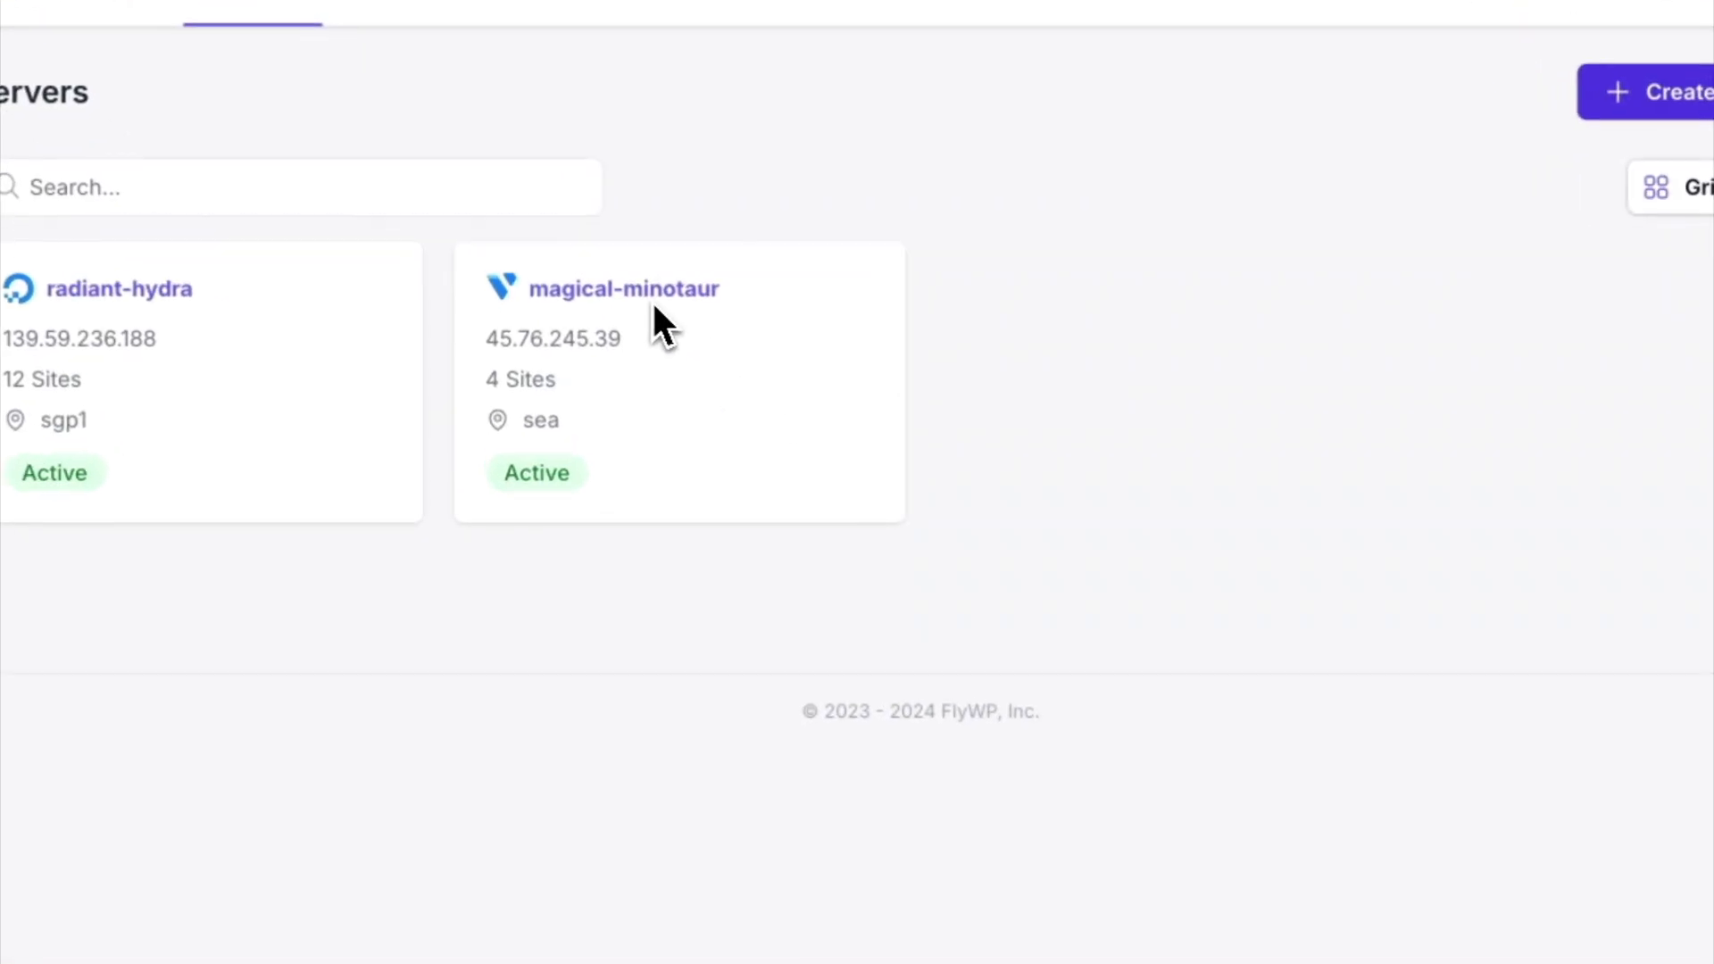
click(654, 305)
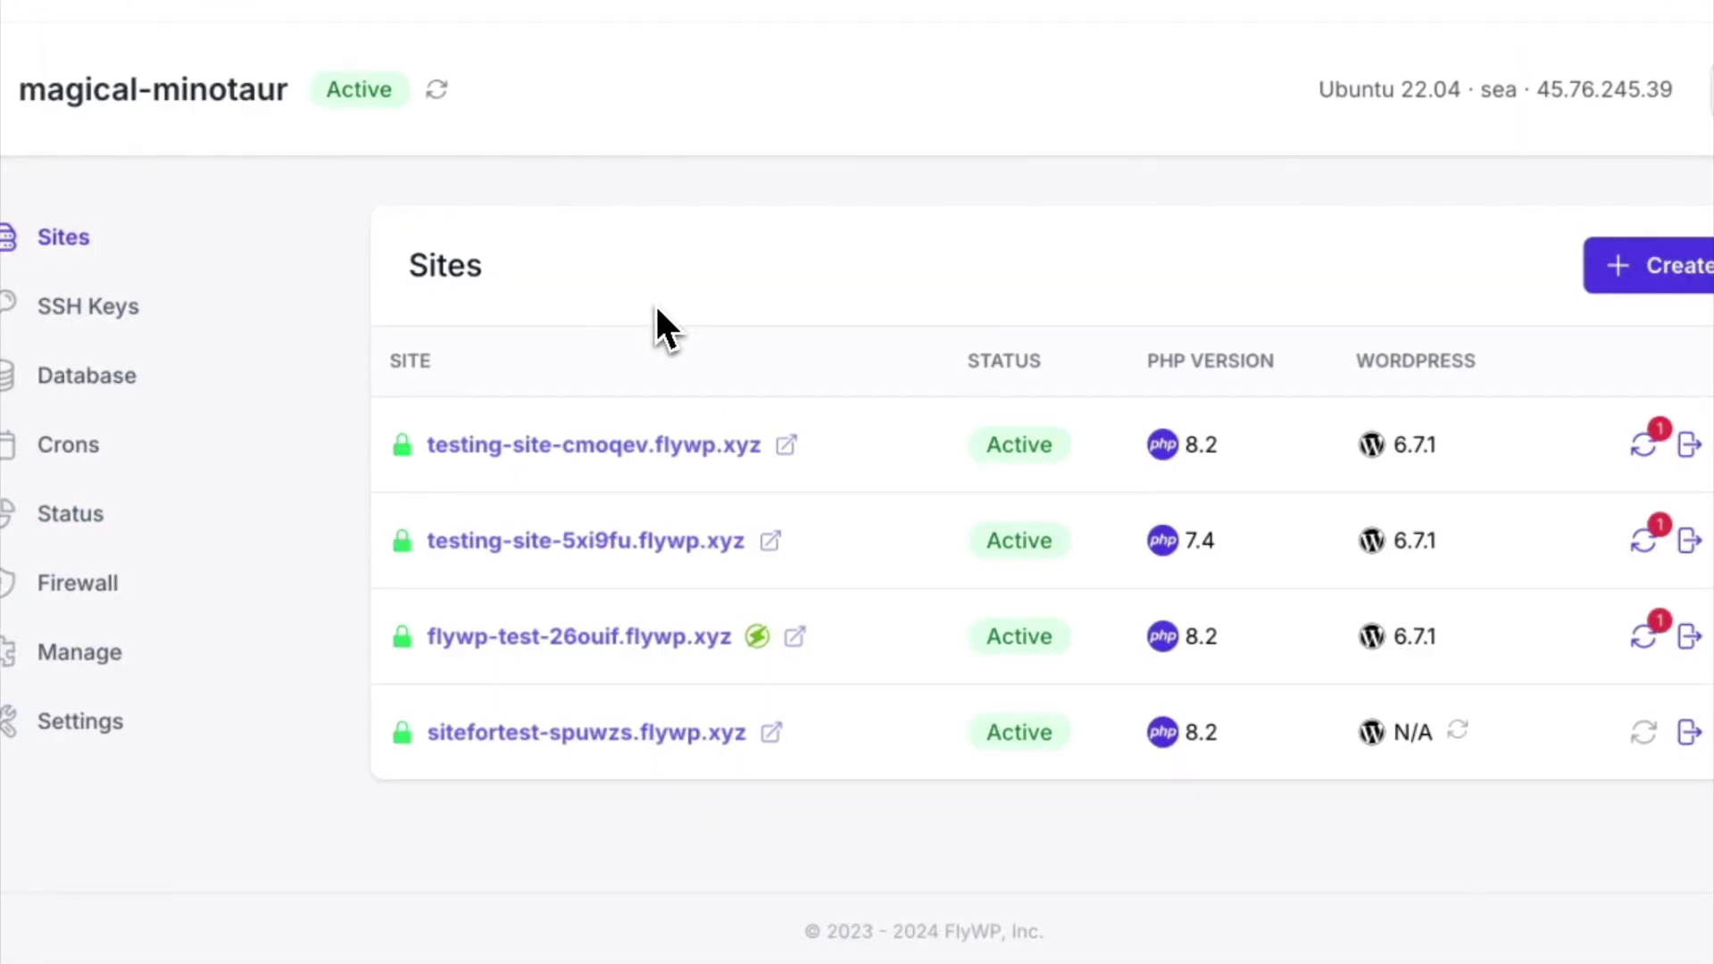
click(624, 636)
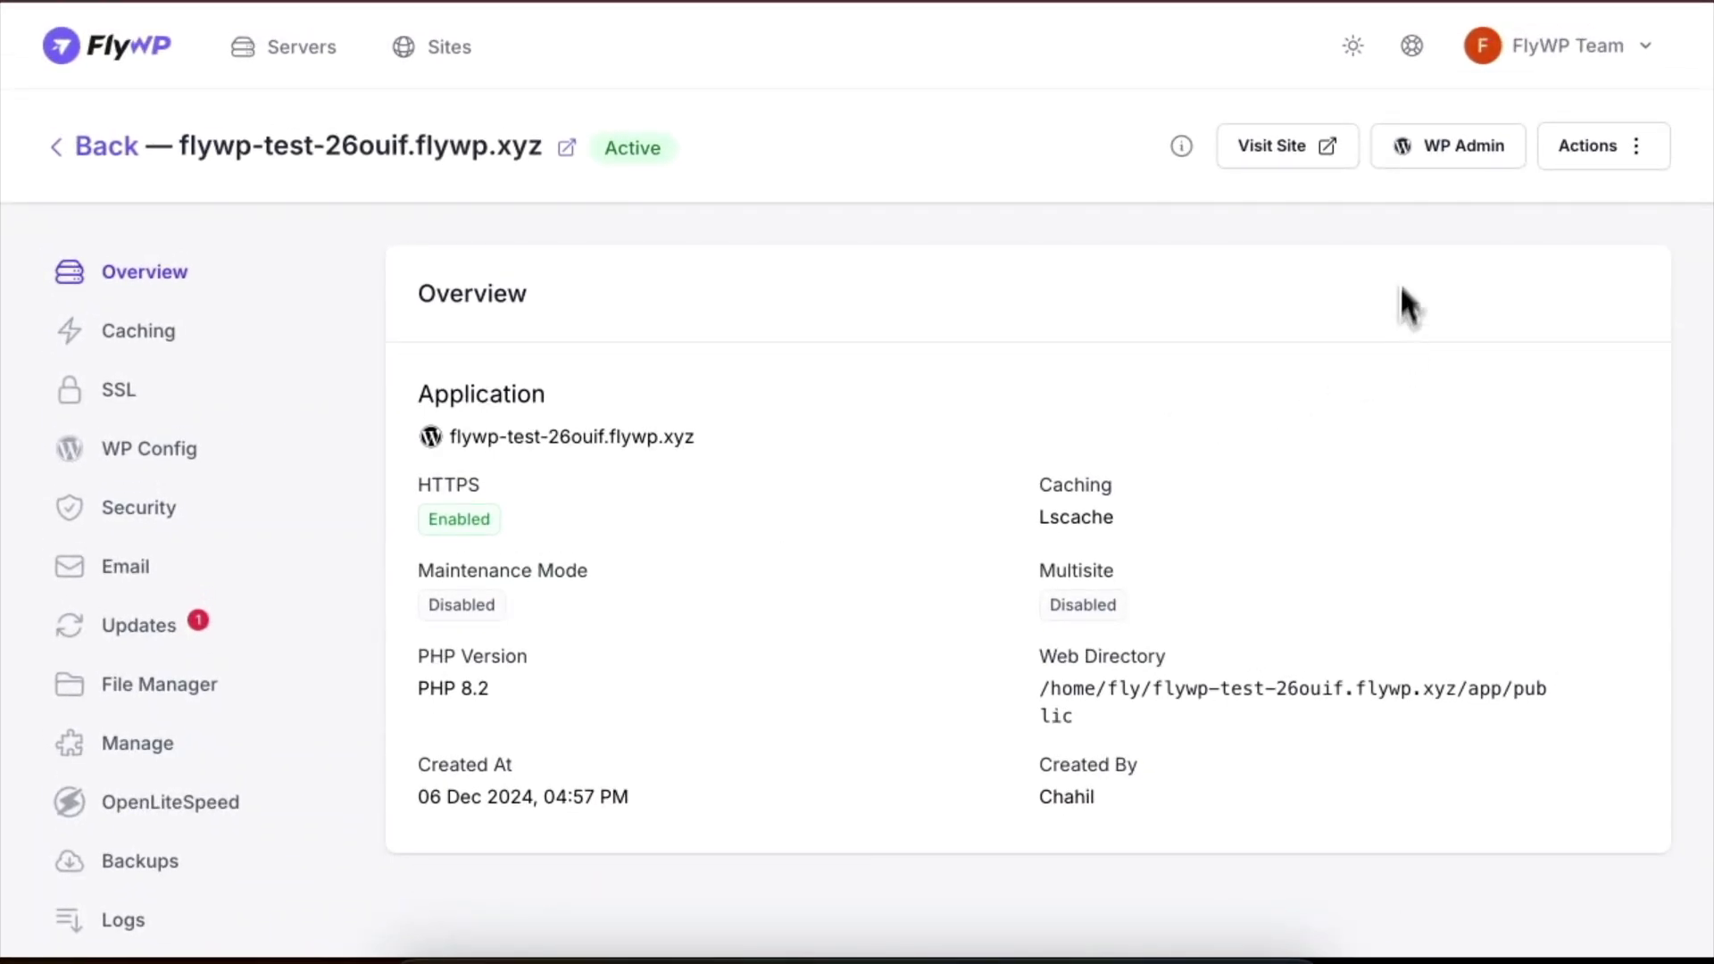
click(1428, 157)
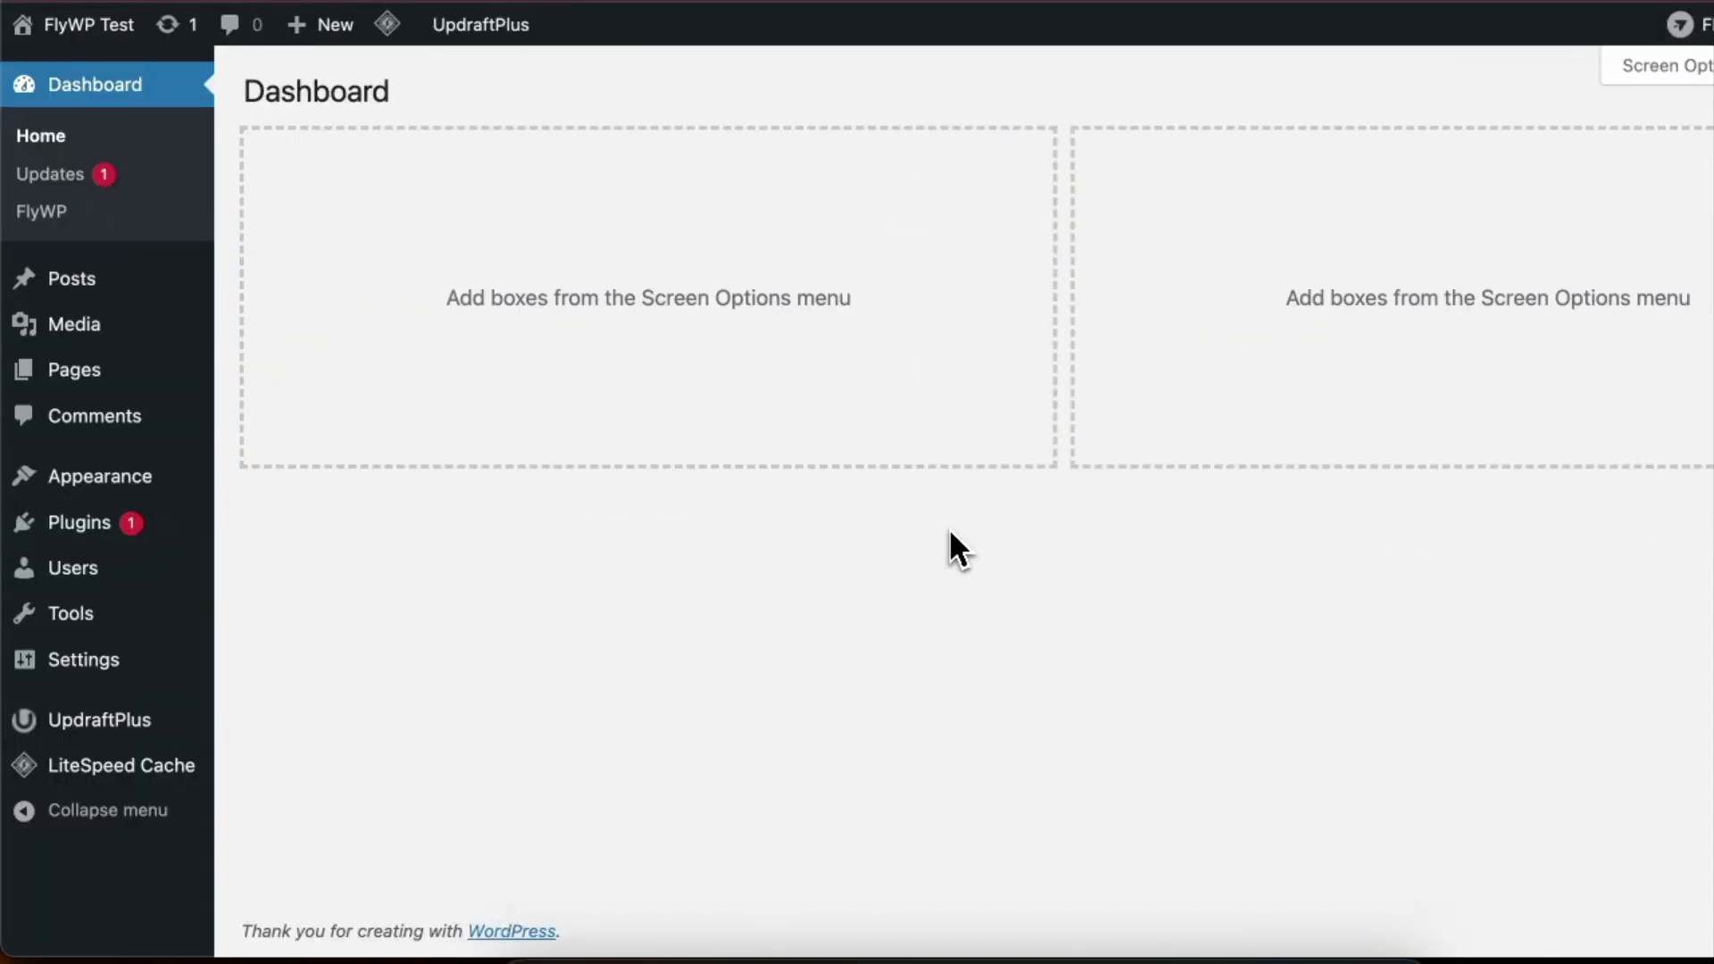
Step: Go to the installed plugins of the FlyWP Test site and open the UpdraftPlus - Backup/Restore settings
mouse_move(94, 525)
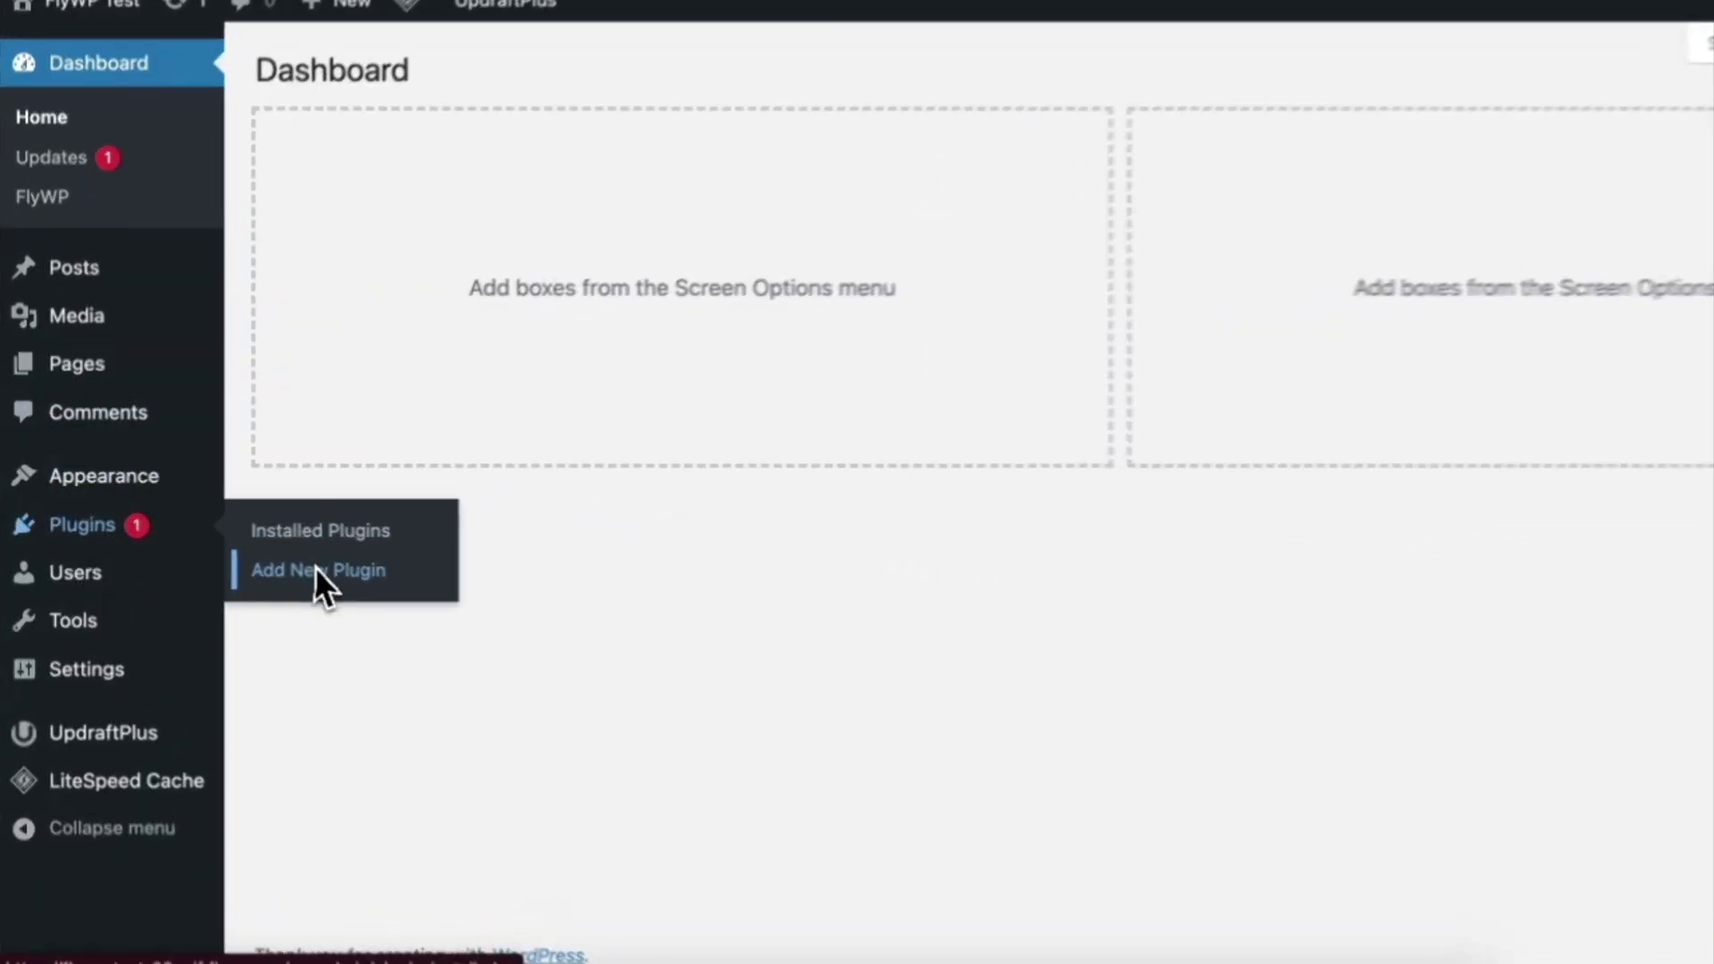
click(314, 569)
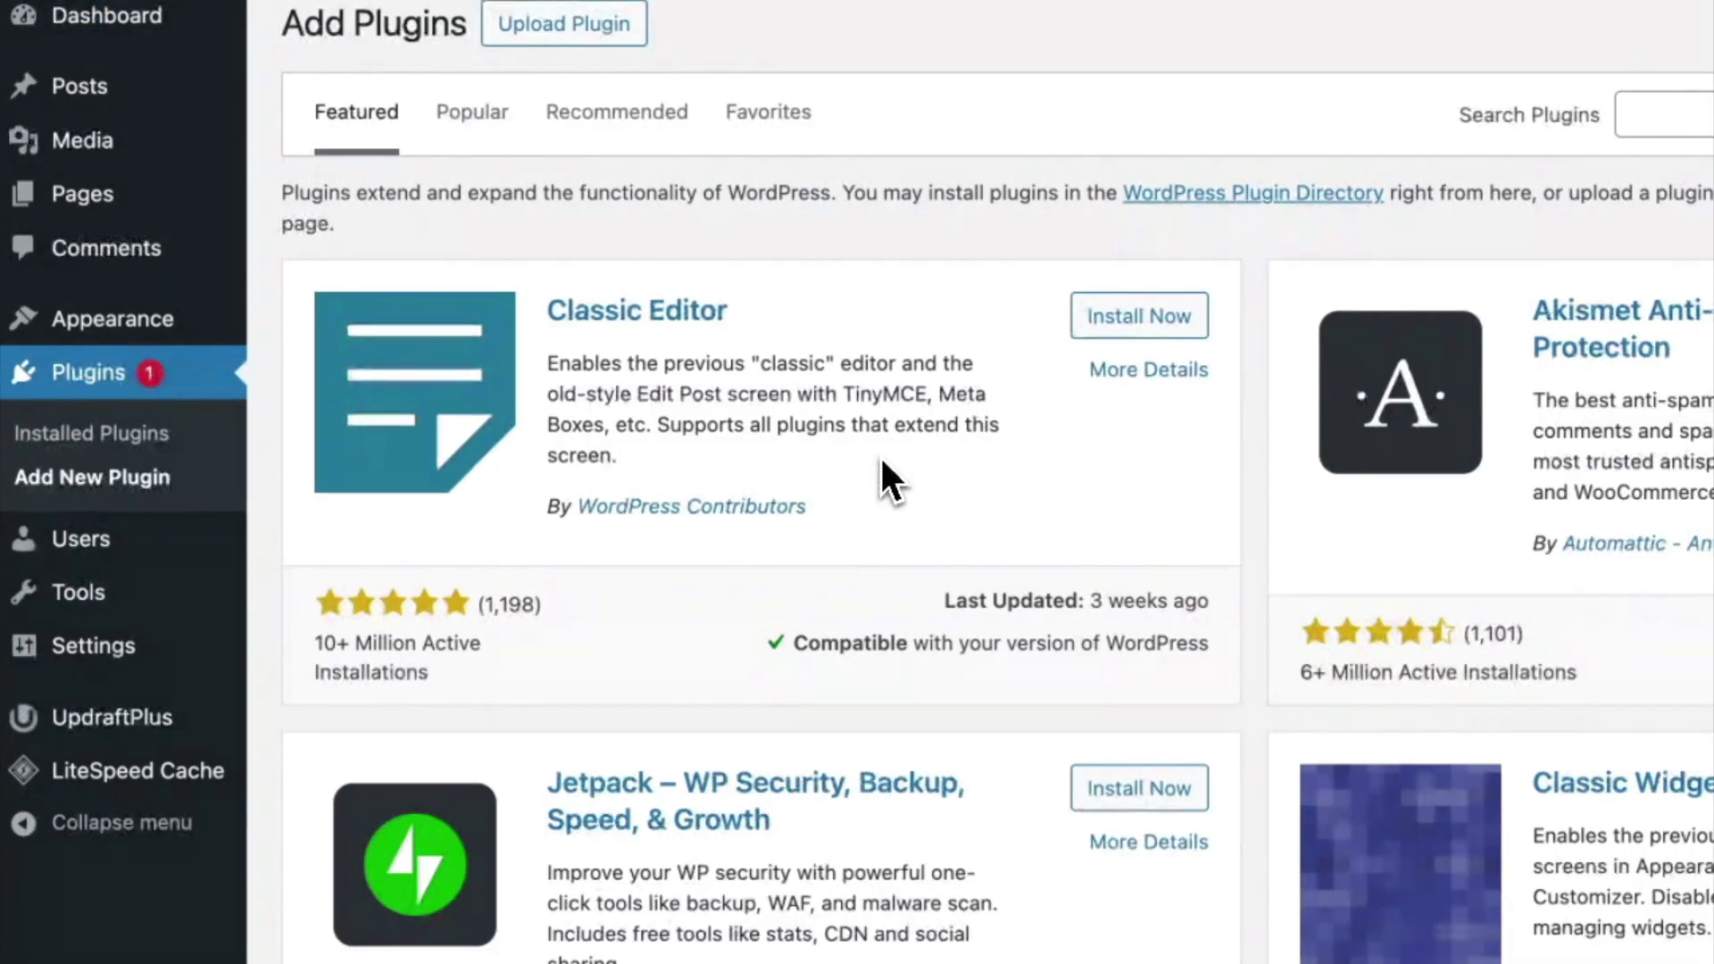
scroll(777, 464, down, 1)
scroll(778, 464, up, 1)
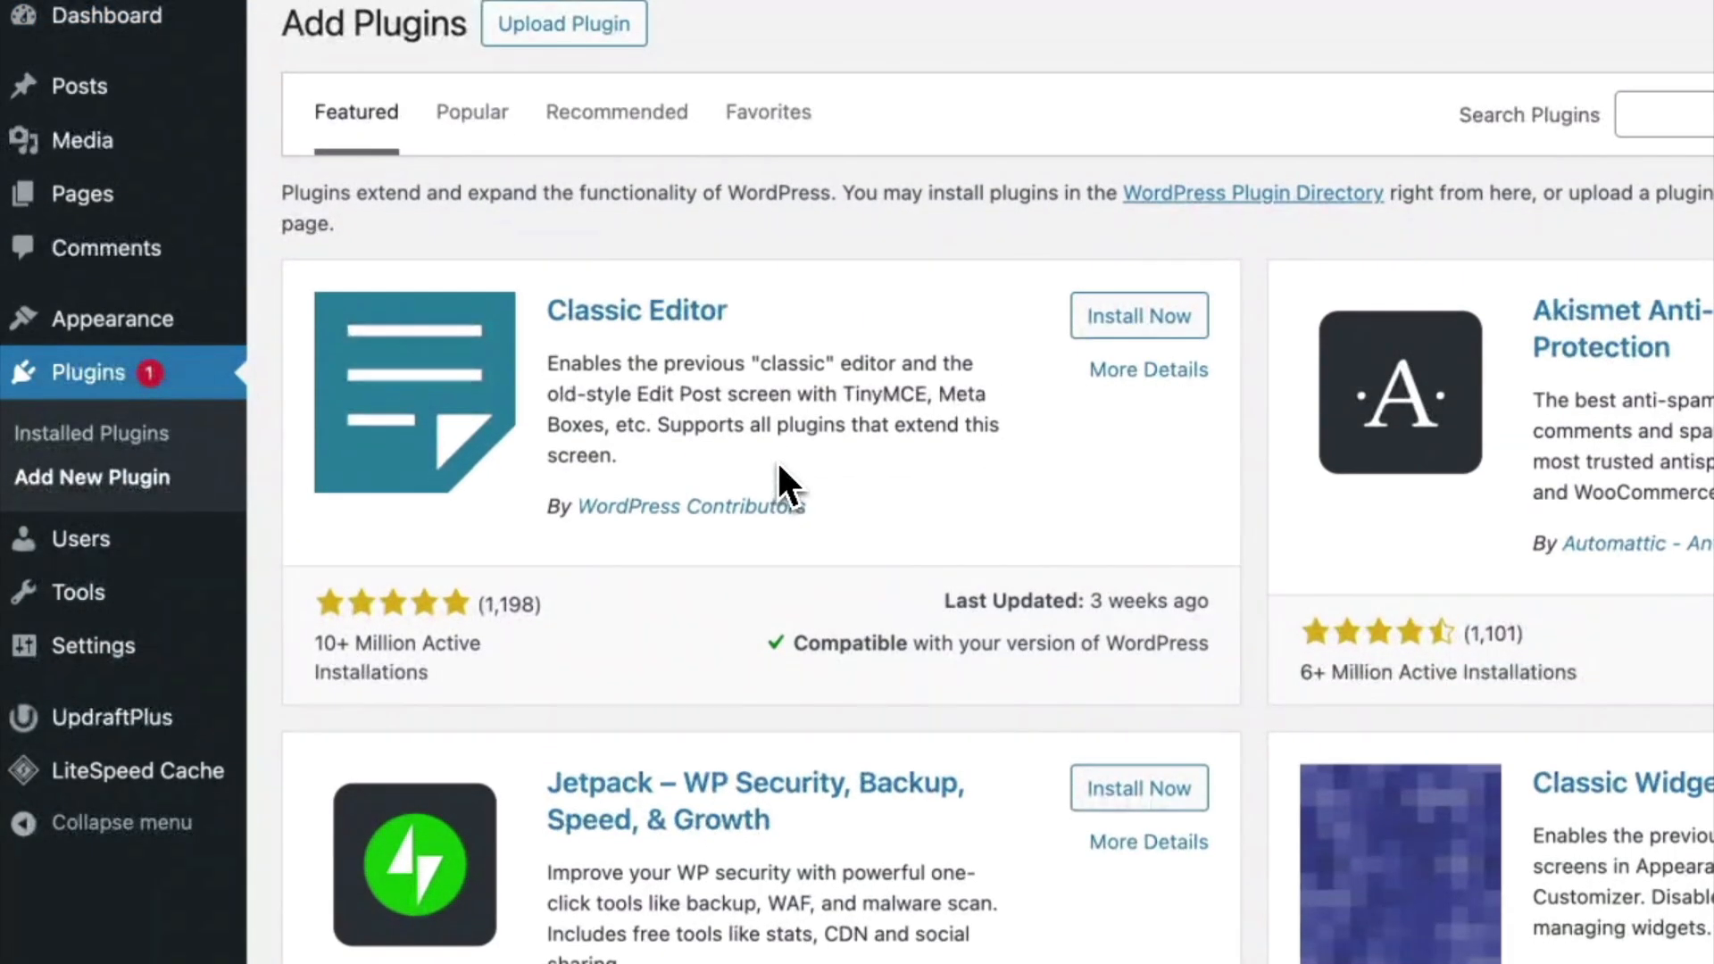
click(150, 435)
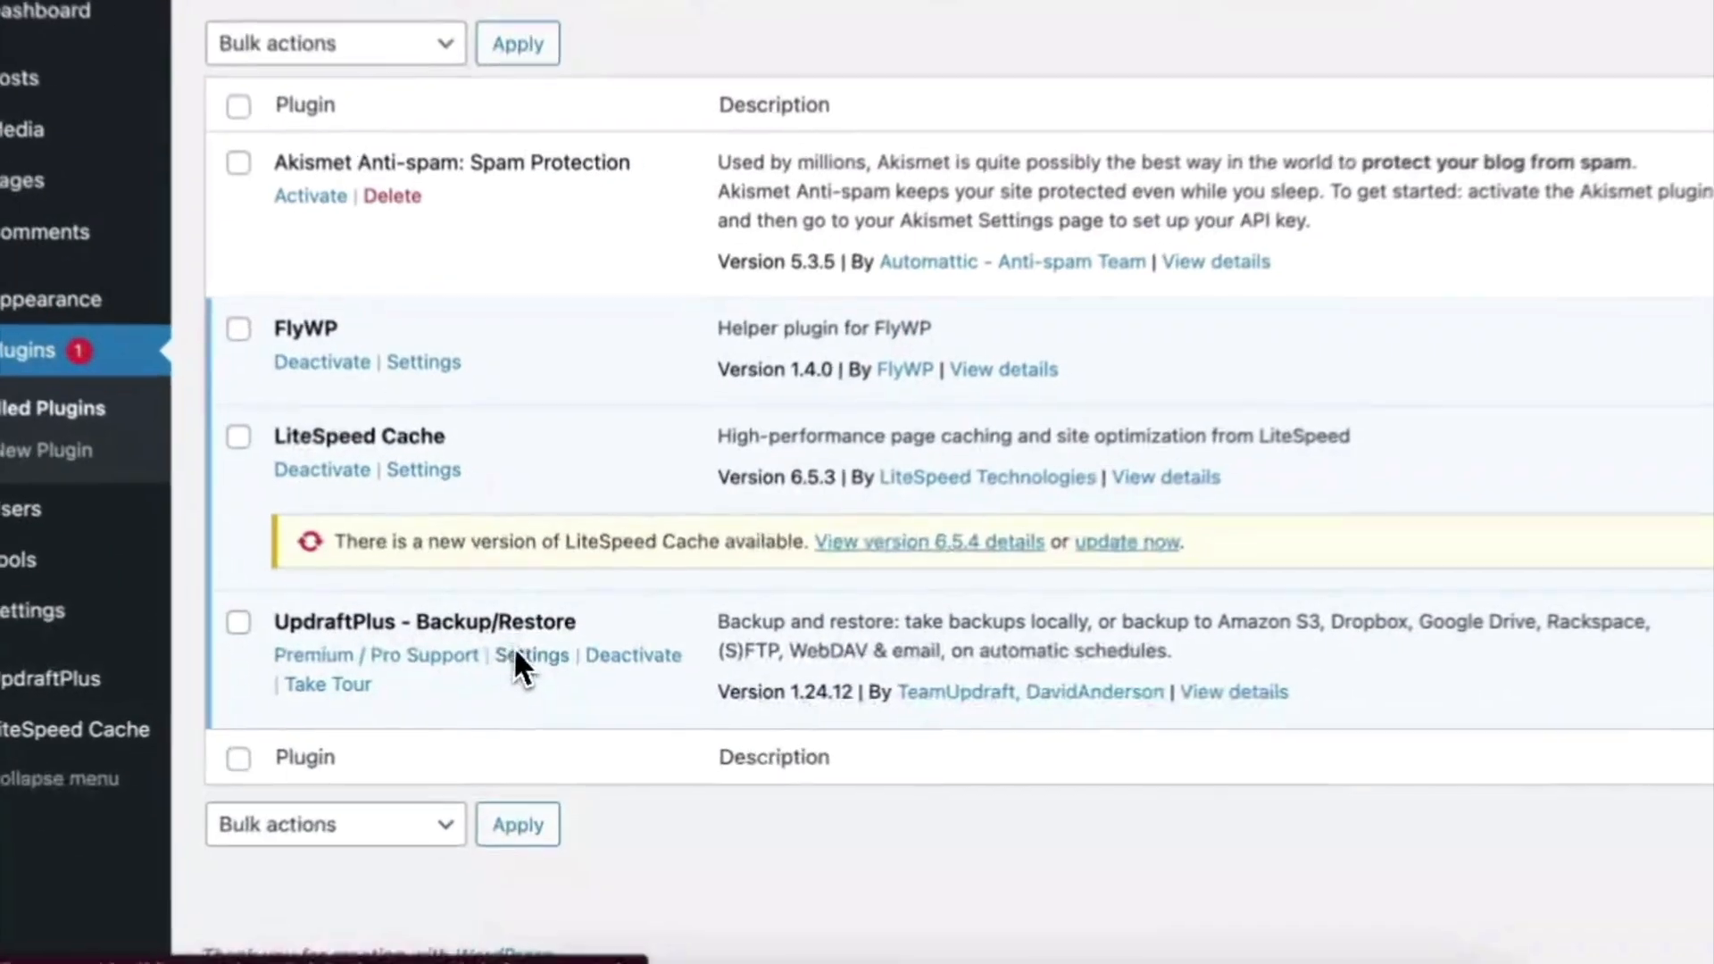
click(534, 662)
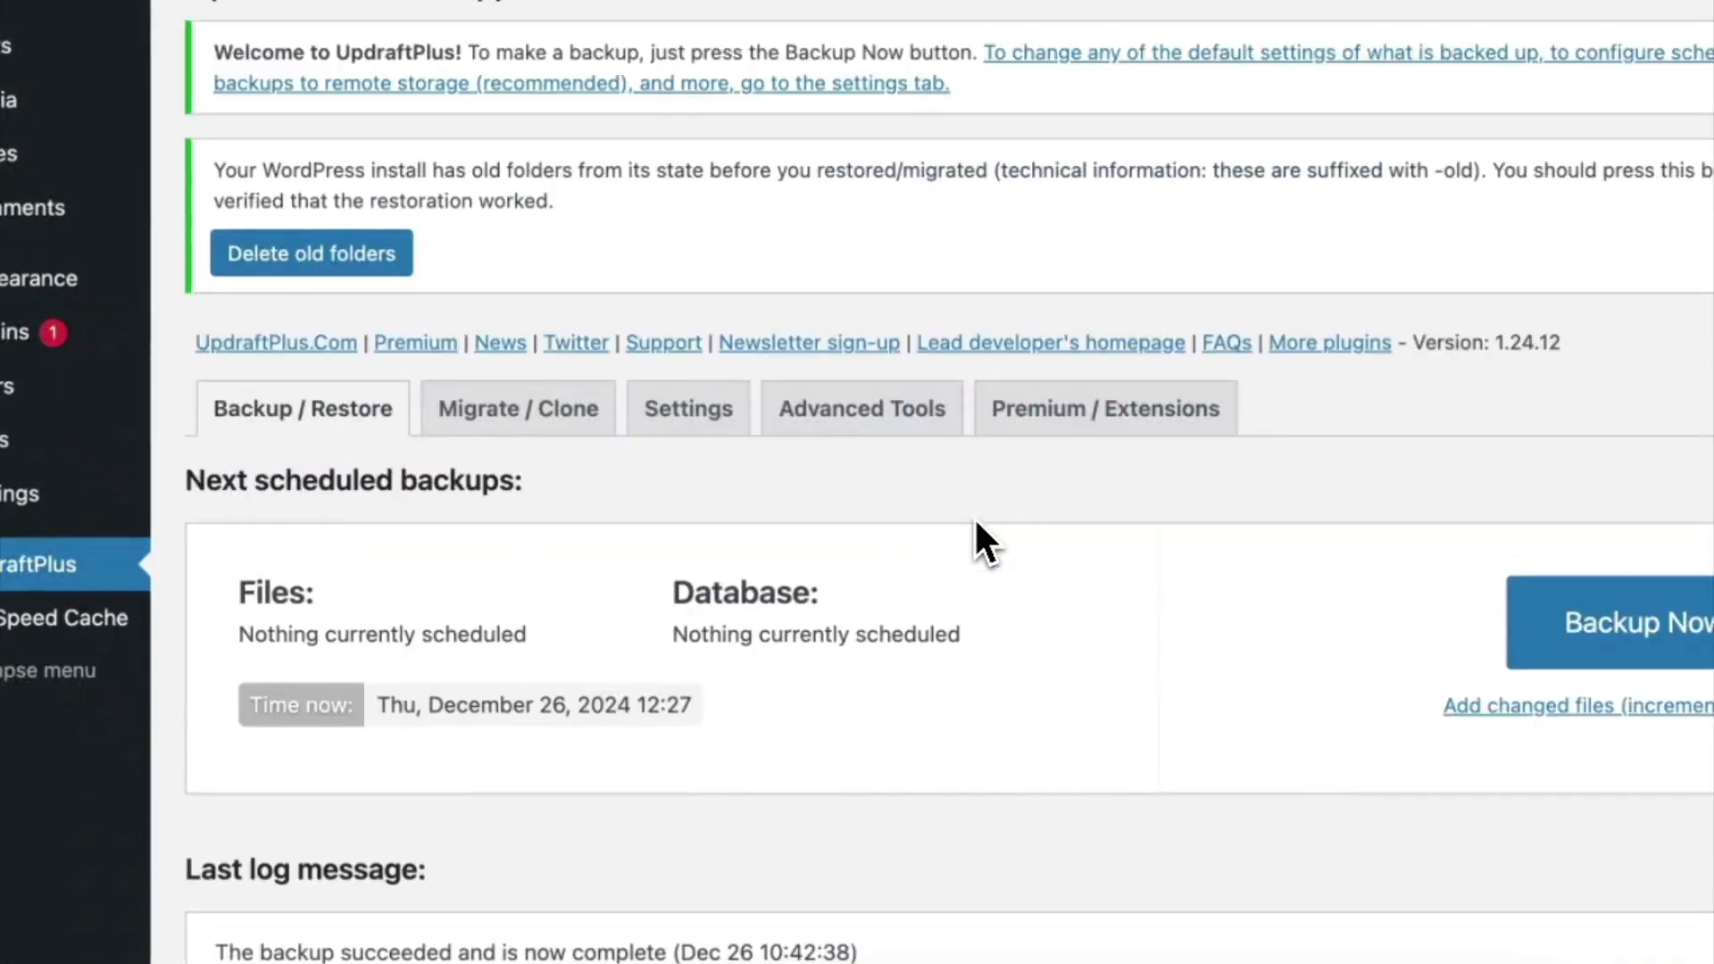
Step: Run a new UpdraftPlus backup that includes both the database and the files
scroll(1006, 569, down, 3)
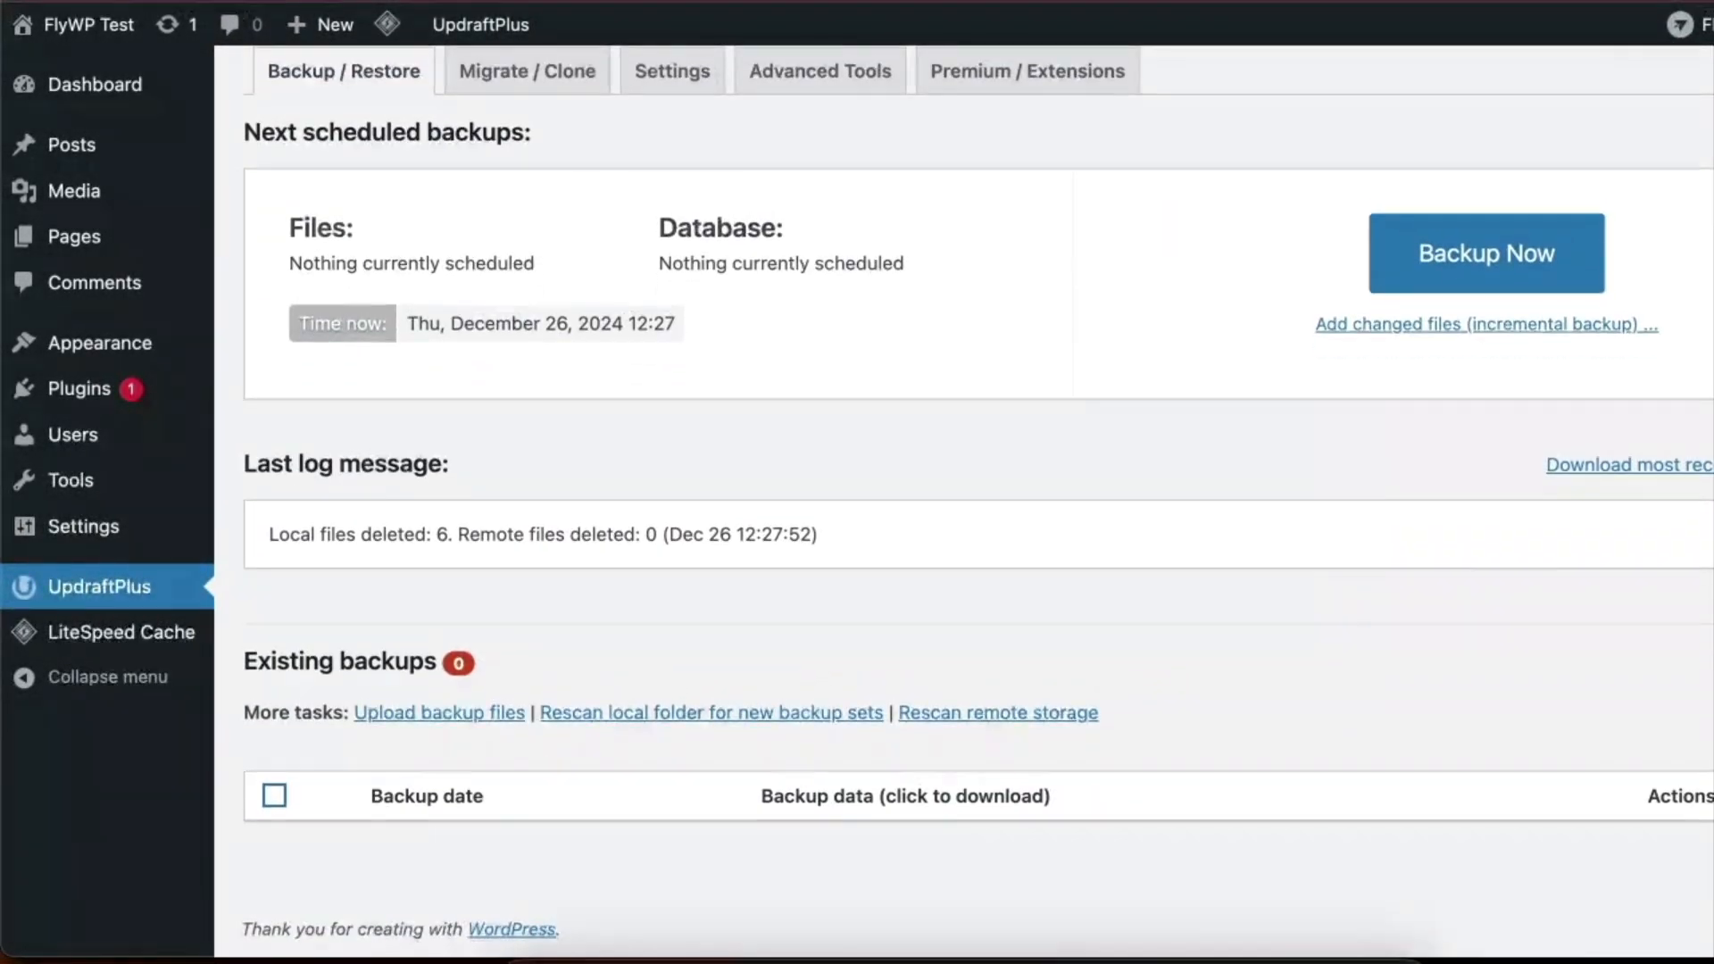
scroll(1006, 569, up, 5)
click(1473, 638)
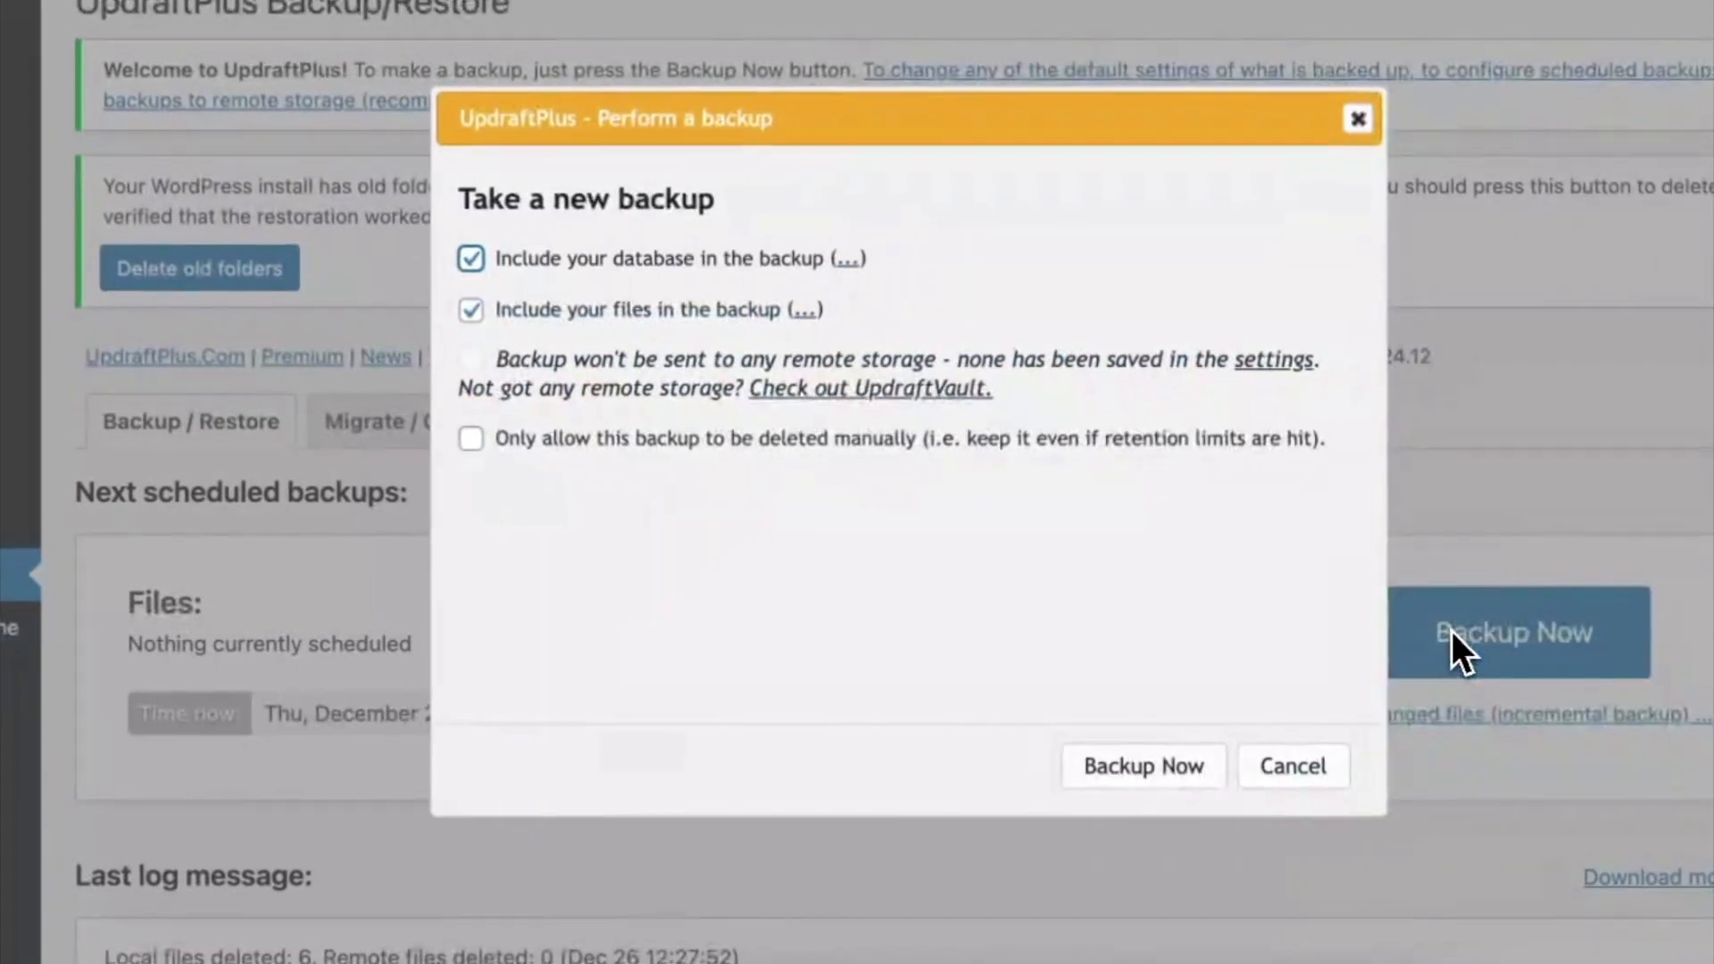
click(1129, 767)
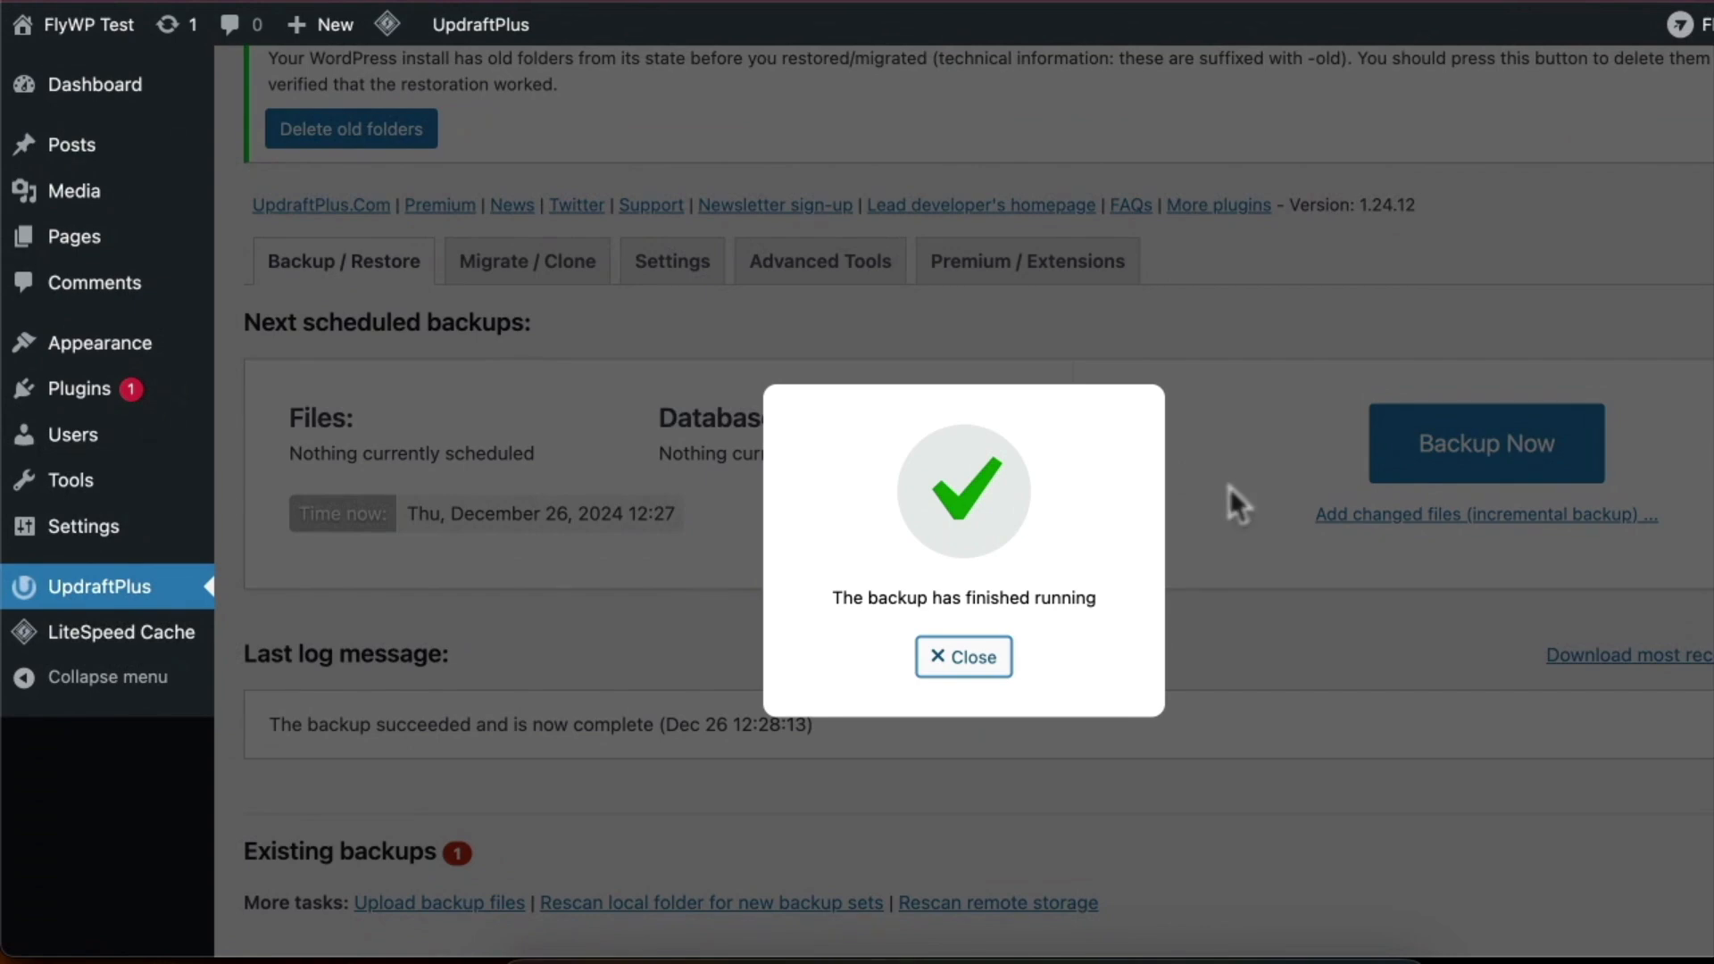
Step: Prepare the database, plugins, themes, uploads and others parts of the Dec 26, 2024 12:28 backup for download
scroll(347, 808, down, 3)
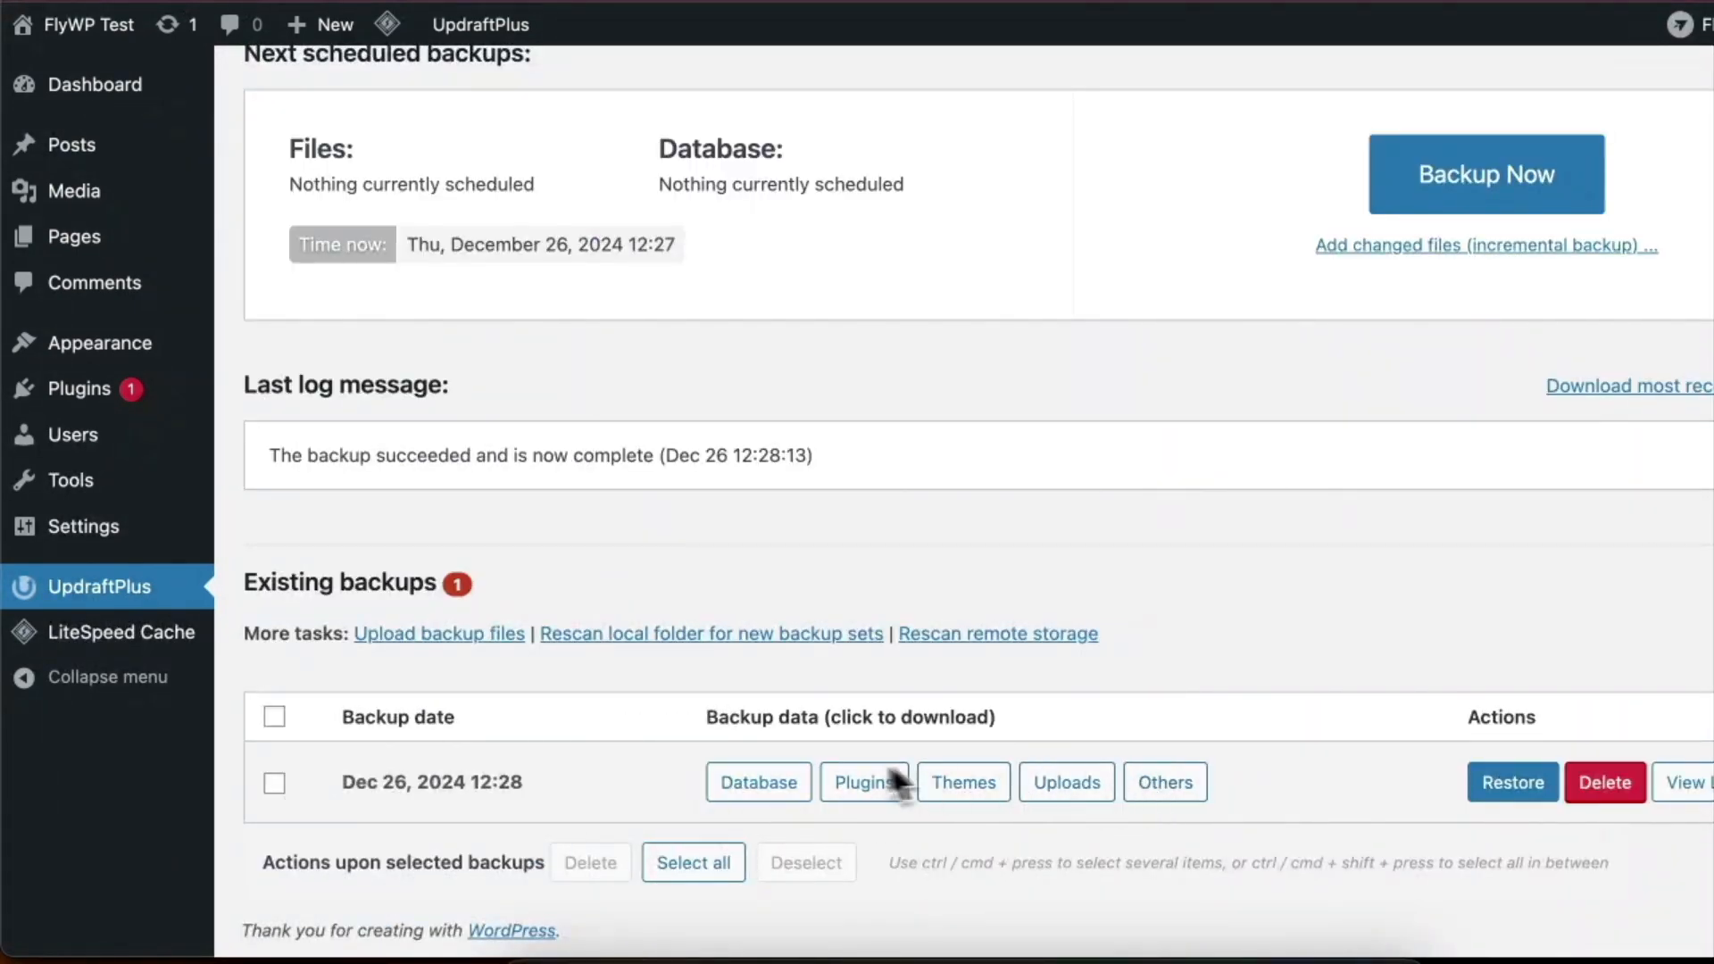
click(758, 782)
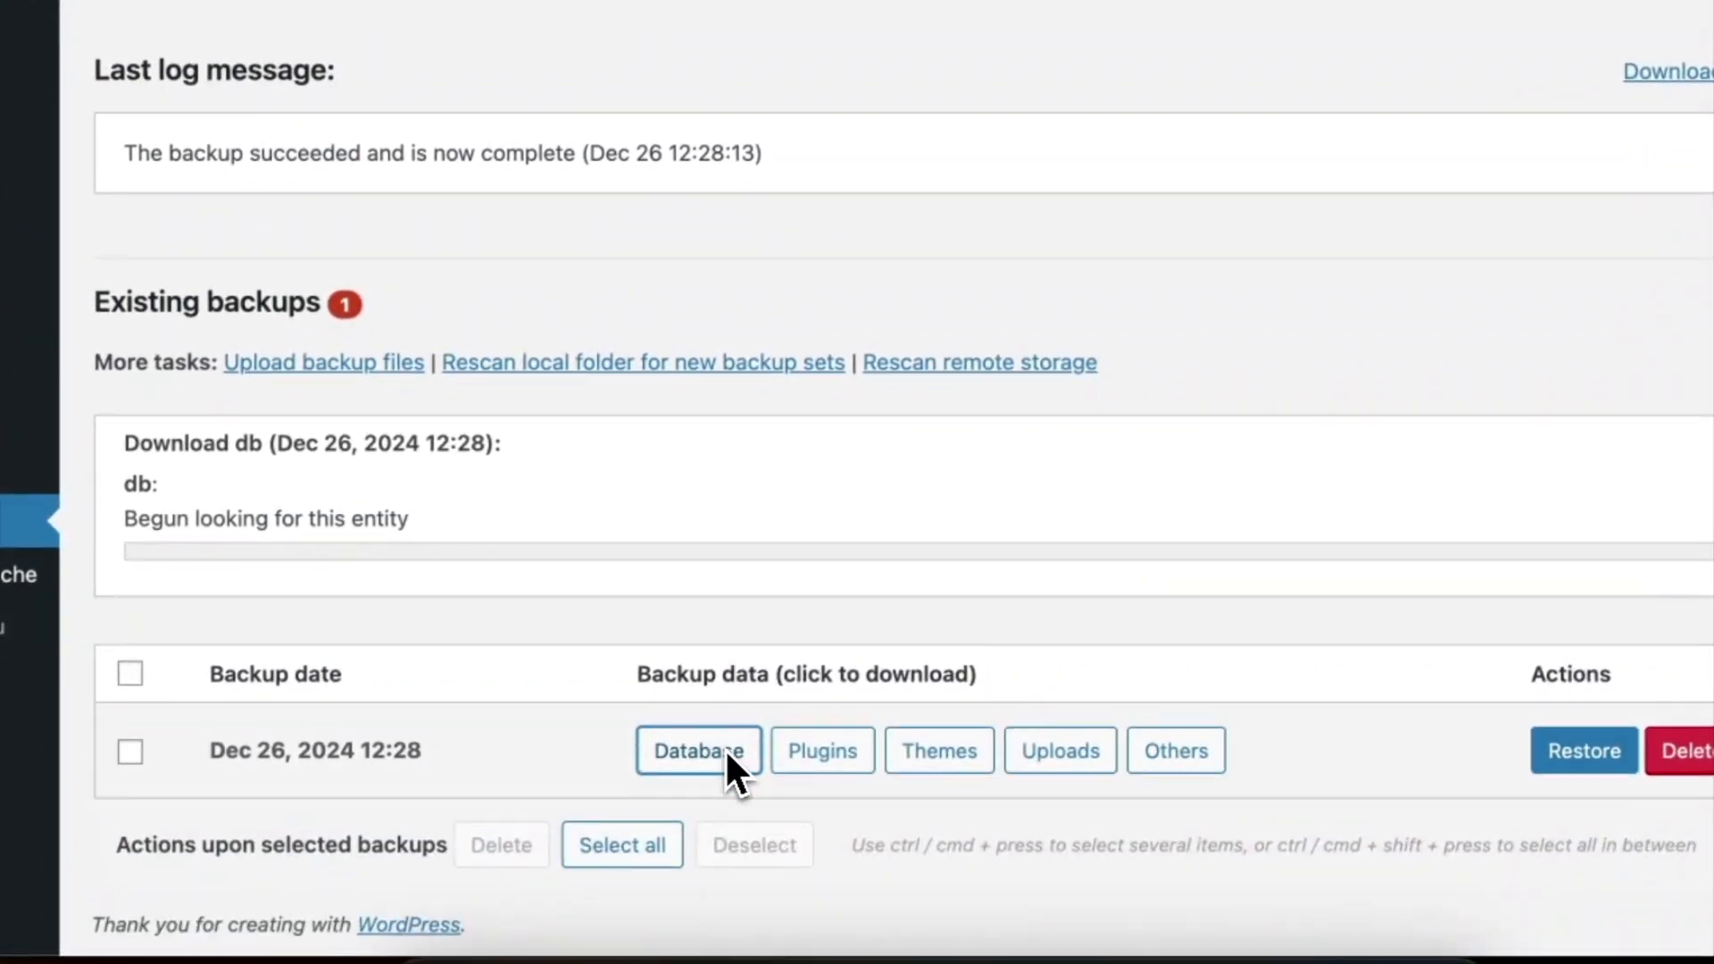
click(806, 751)
scroll(981, 674, down, 2)
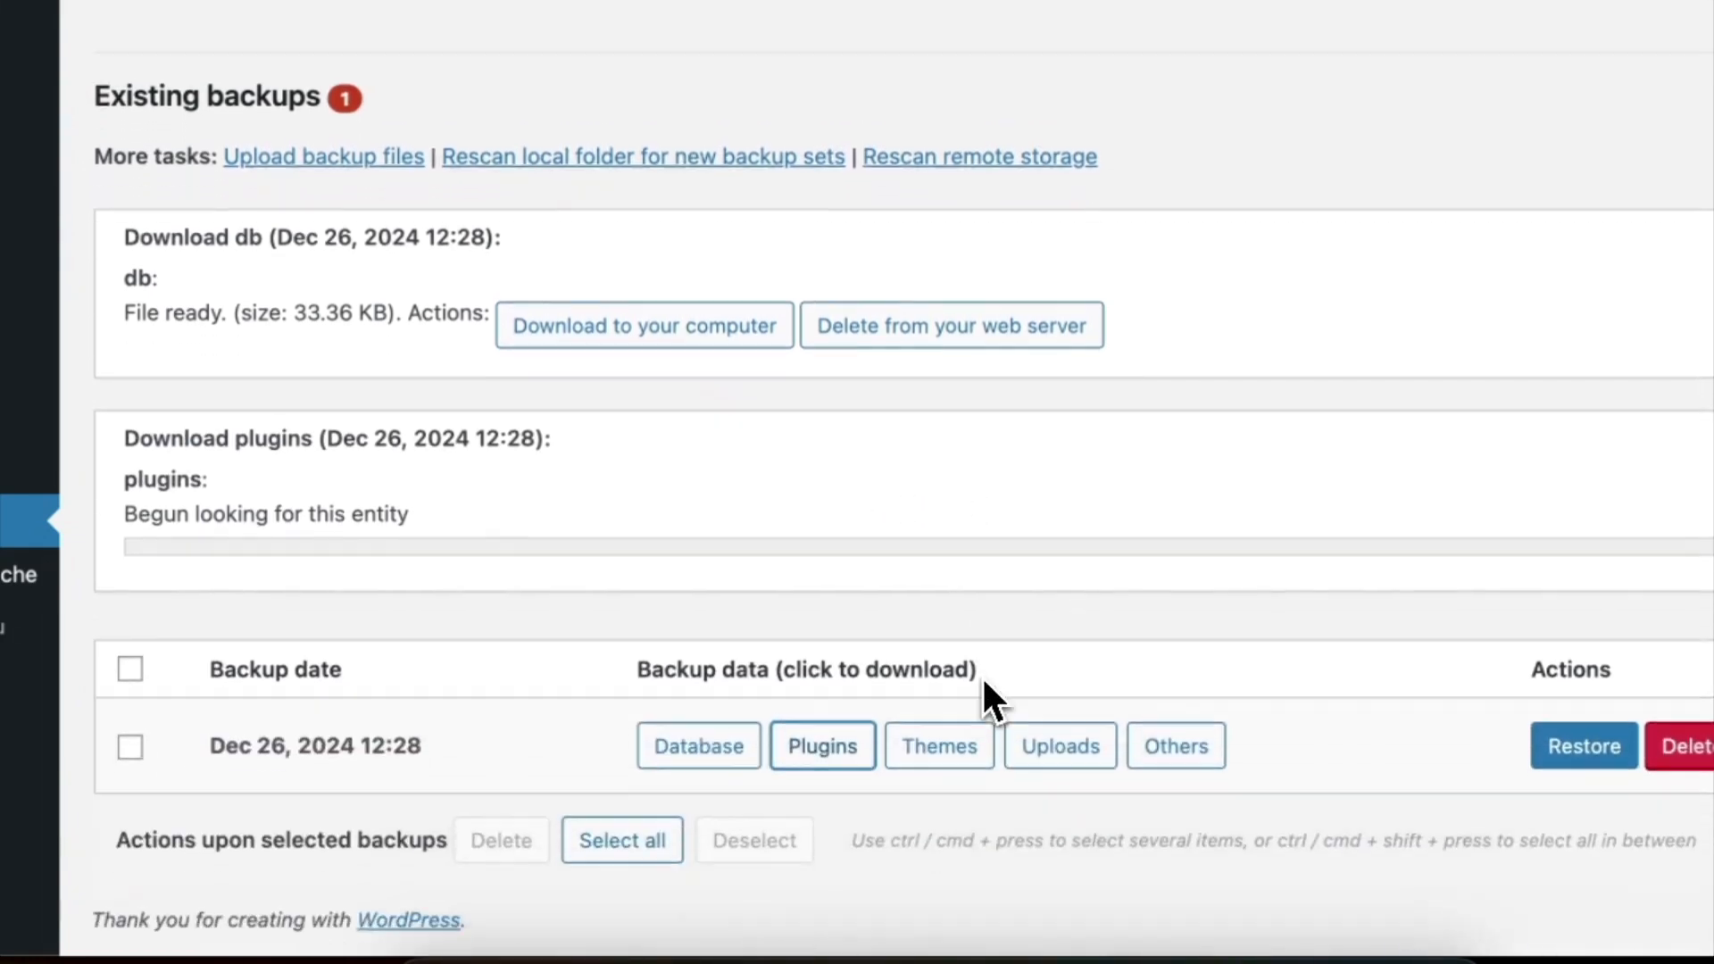
click(941, 759)
scroll(1082, 735, down, 2)
click(1064, 782)
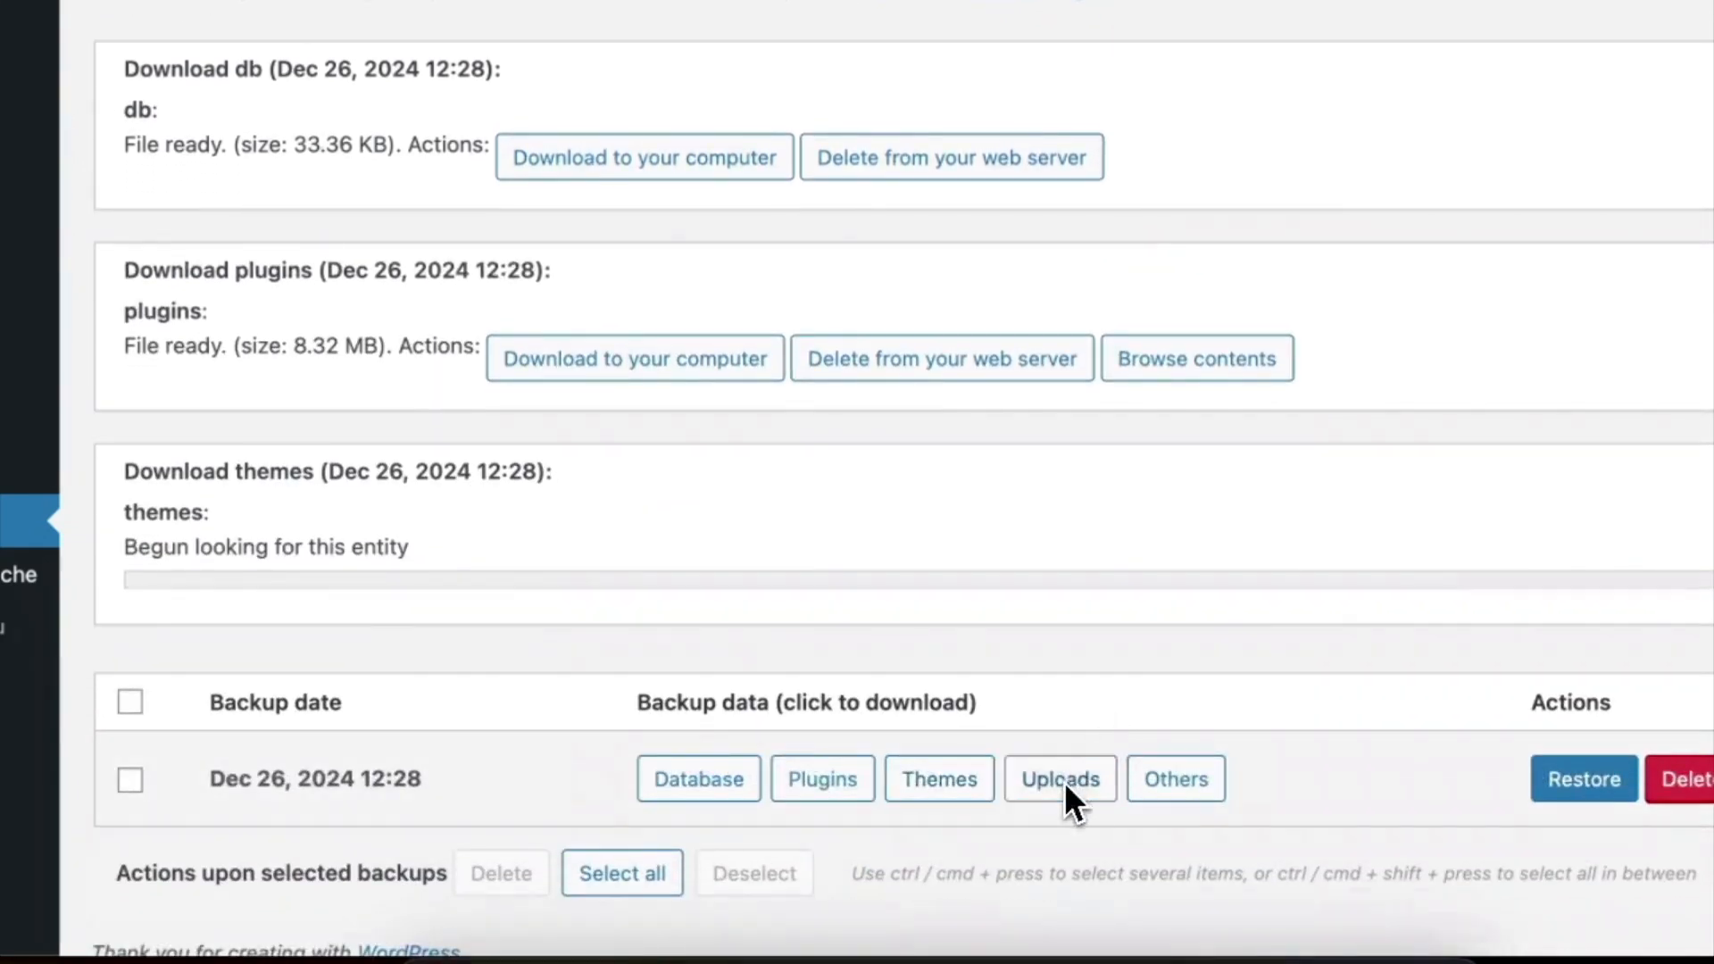
scroll(1176, 714, down, 2)
click(1161, 751)
scroll(1165, 741, down, 2)
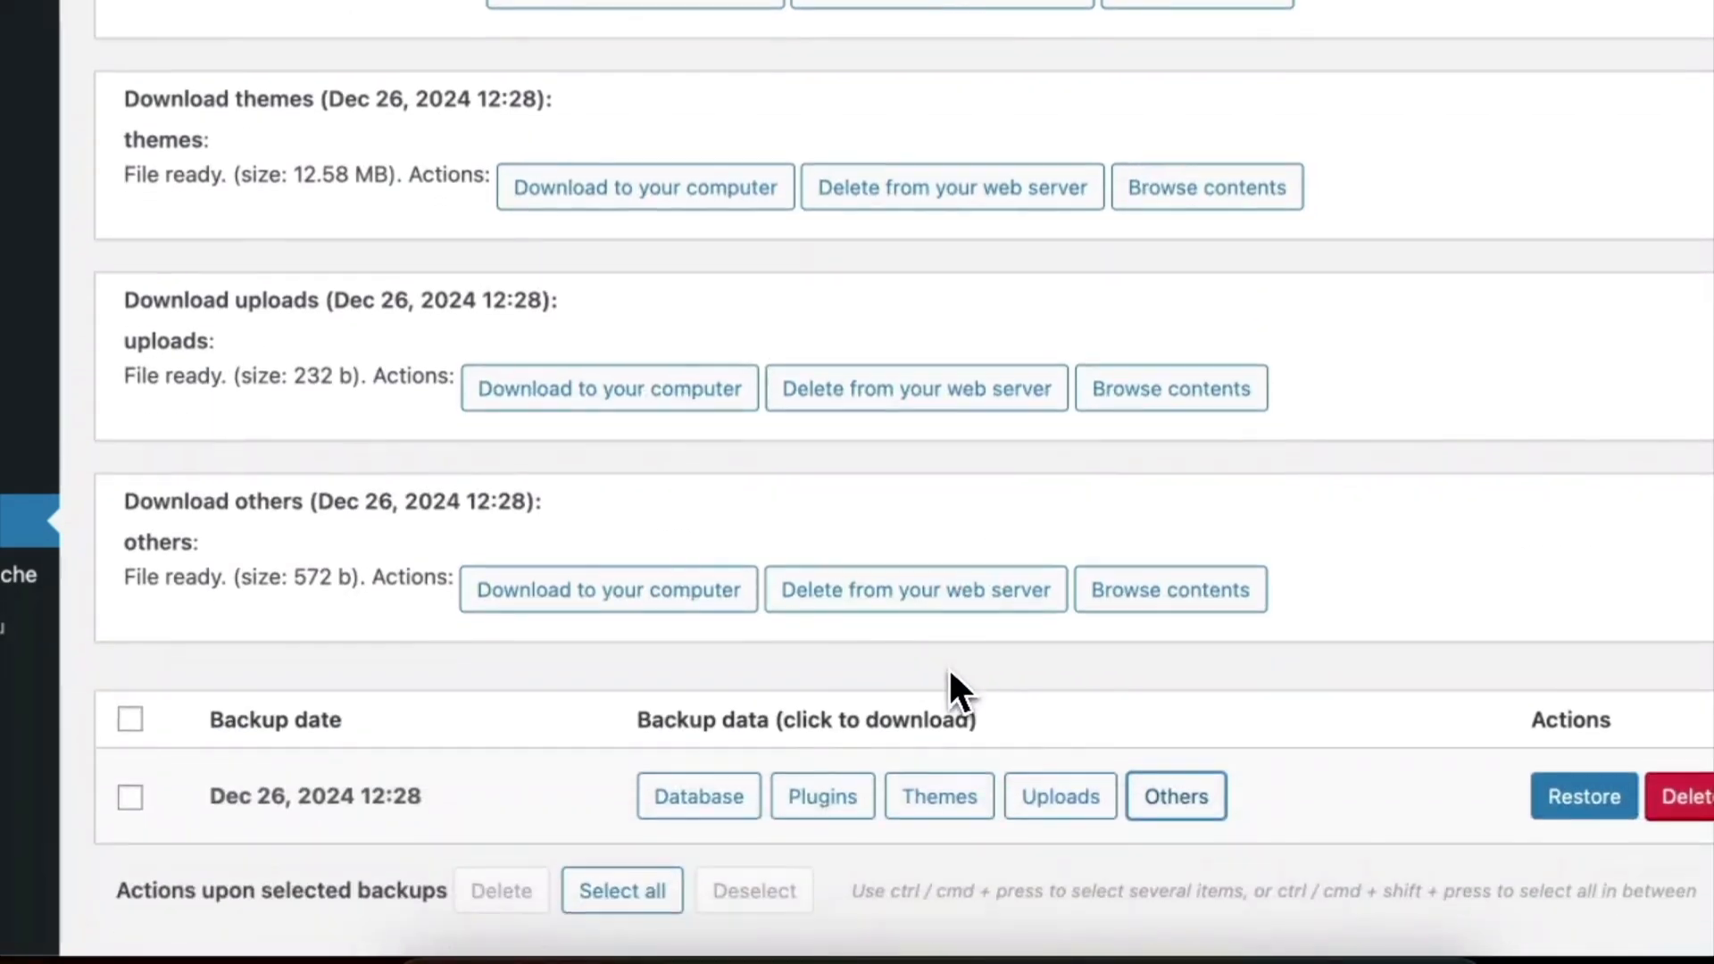
Step: Download the prepared db, plugins, themes, uploads and others backup files to the computer
scroll(946, 666, up, 5)
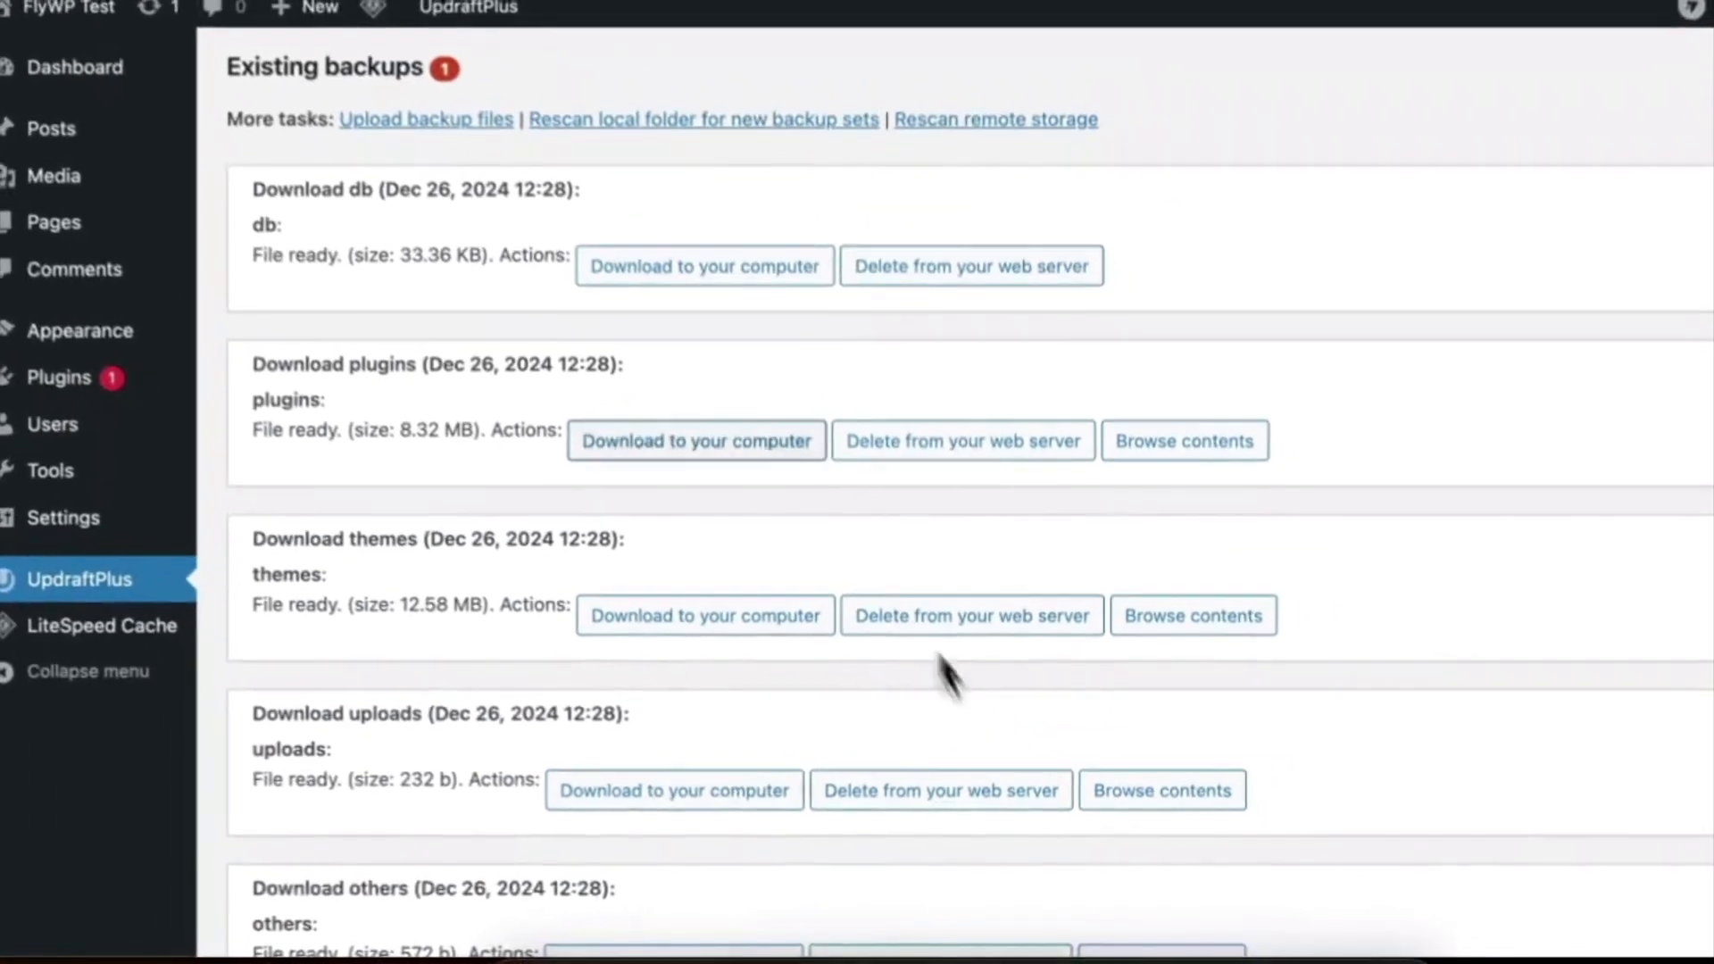
scroll(727, 274, up, 1)
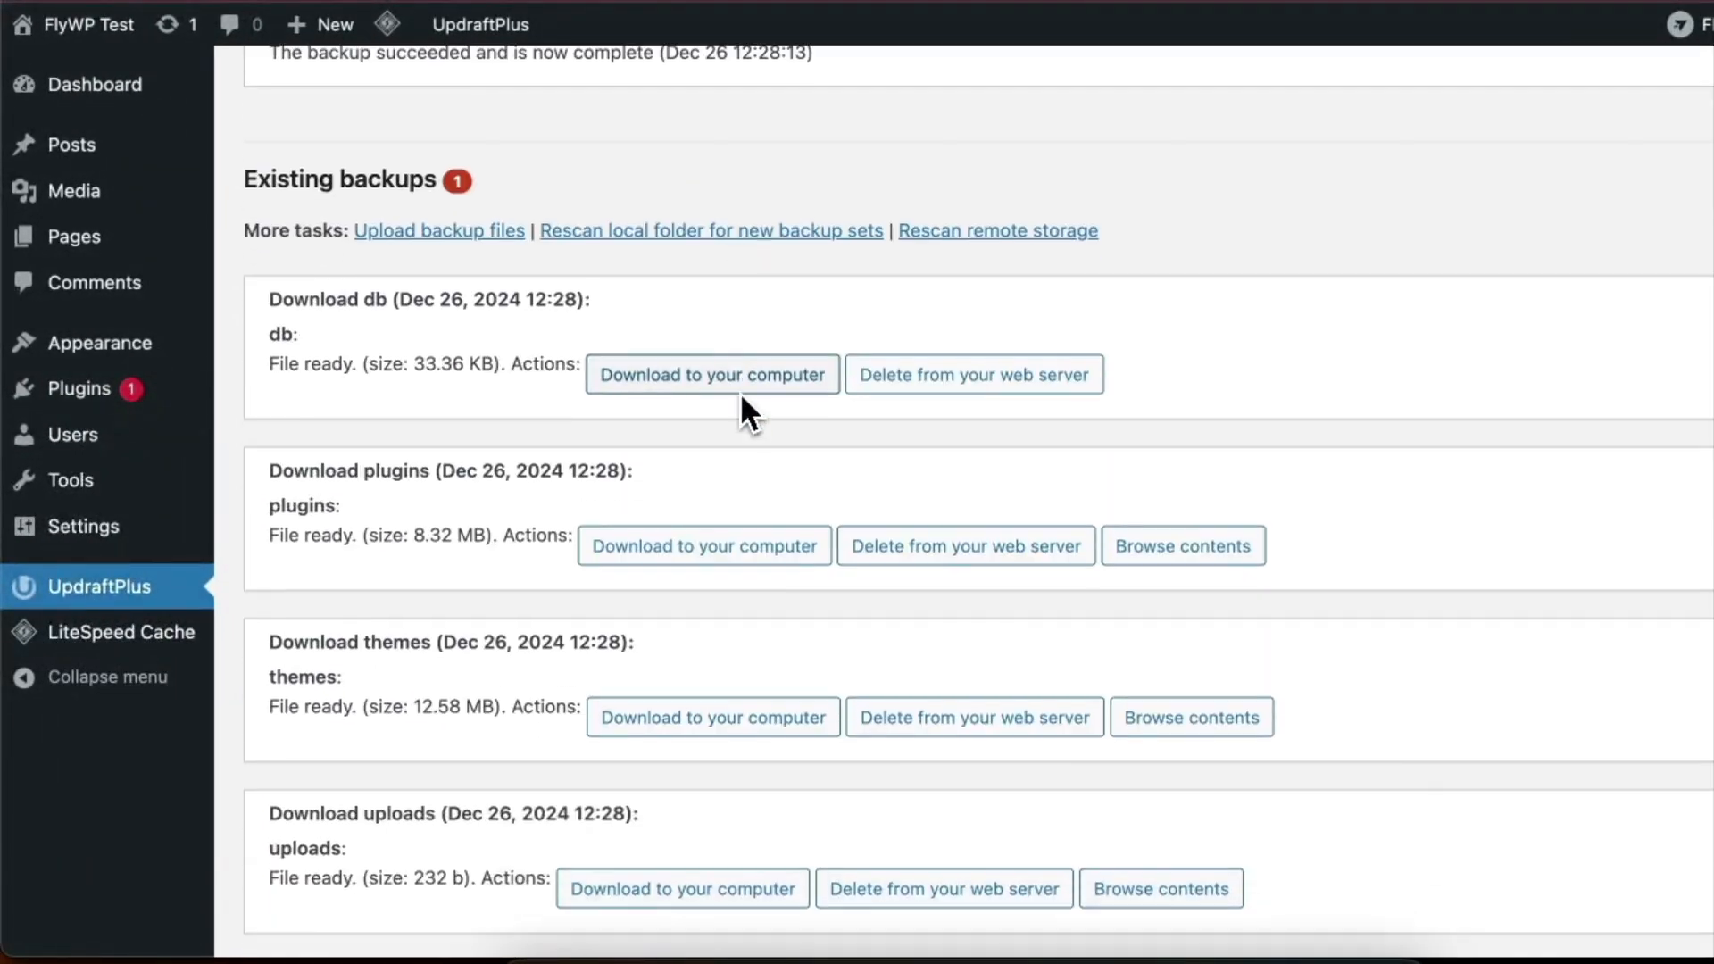
scroll(745, 406, down, 1)
click(732, 373)
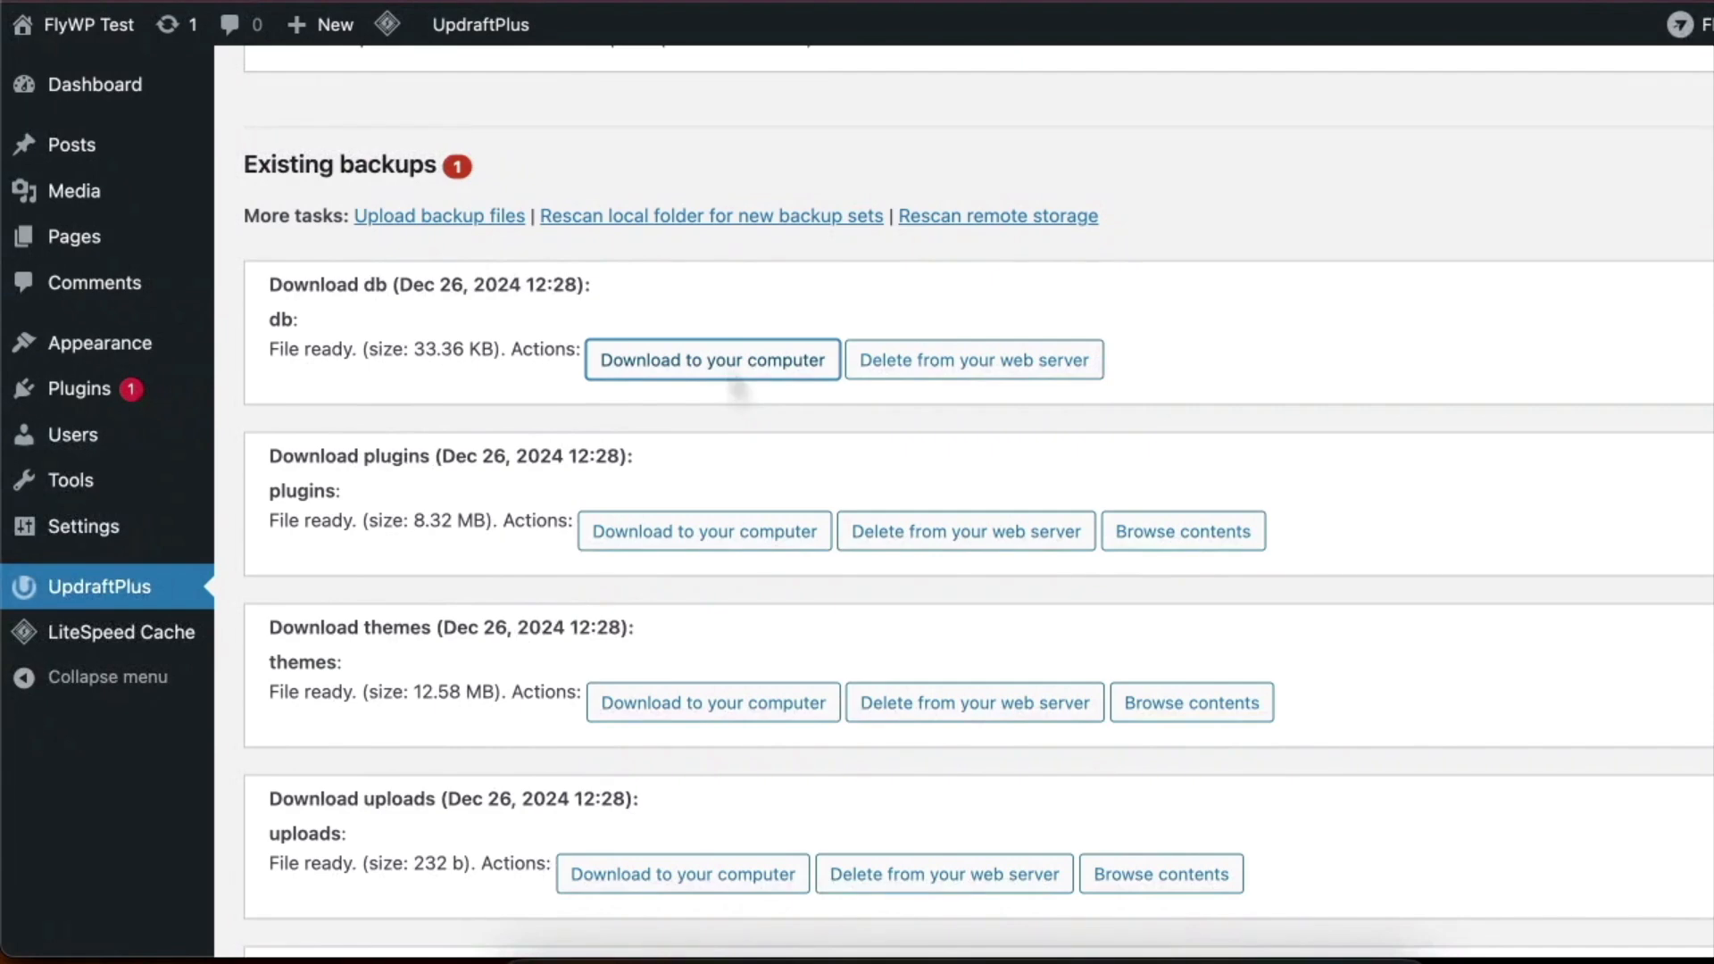
scroll(737, 390, down, 2)
click(734, 398)
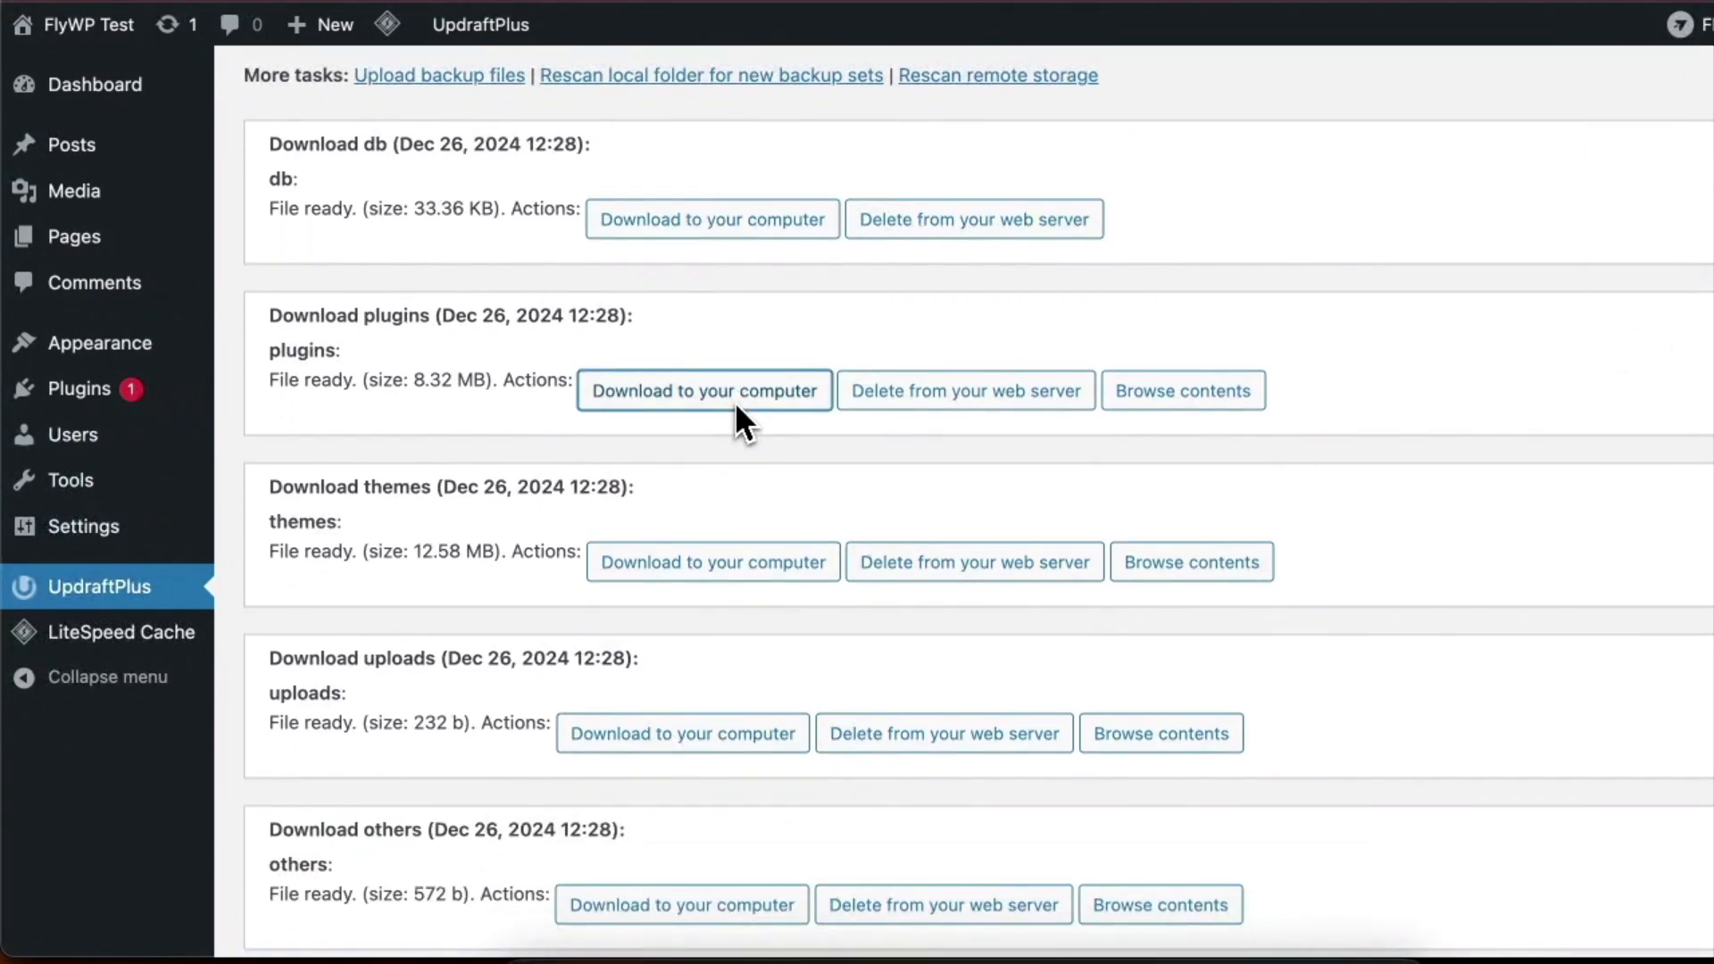
scroll(736, 402, down, 1)
click(741, 437)
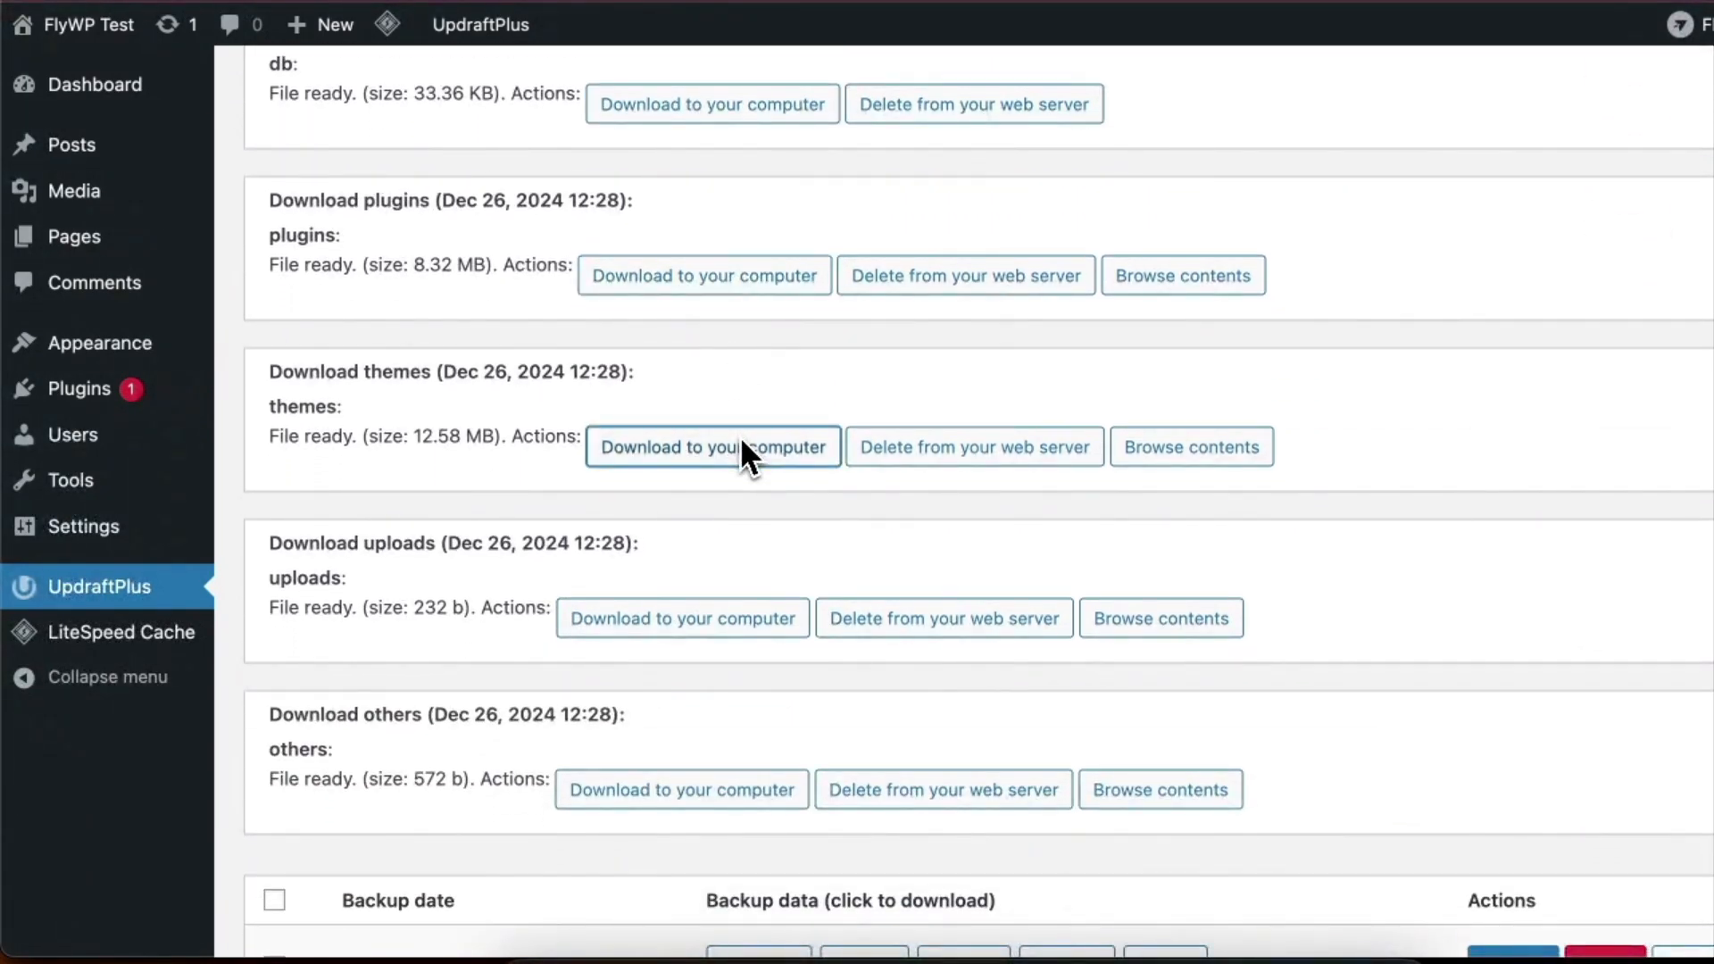
scroll(741, 437, down, 1)
click(736, 521)
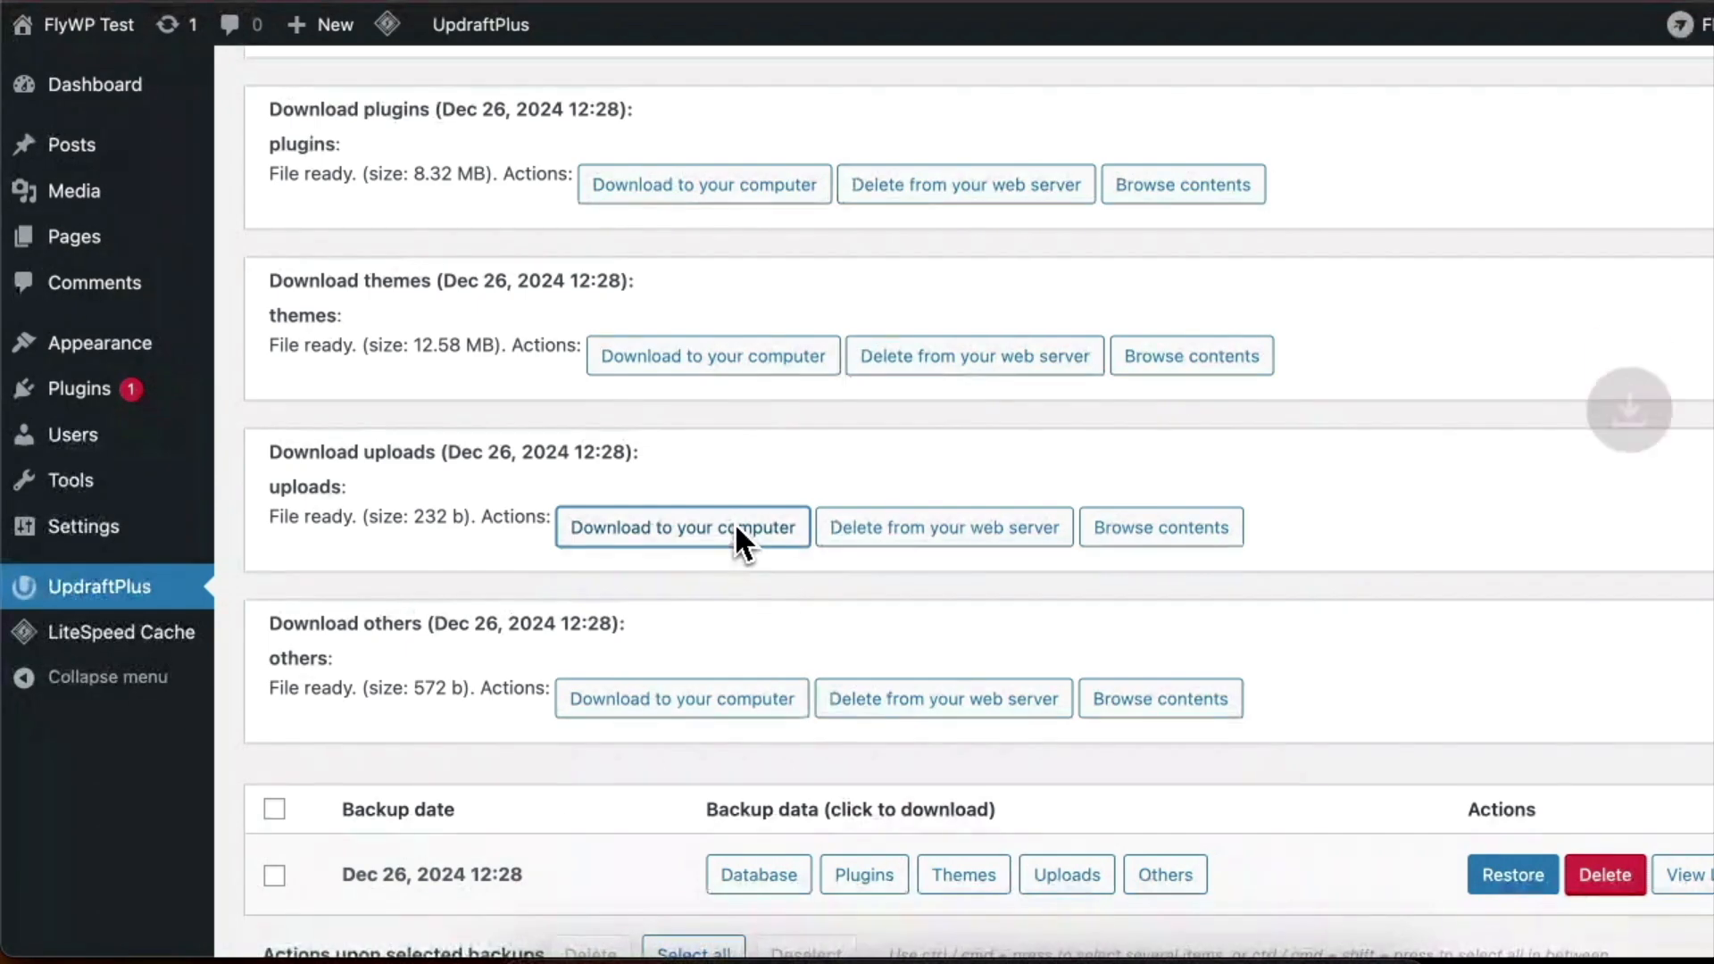
scroll(734, 522, down, 1)
click(742, 602)
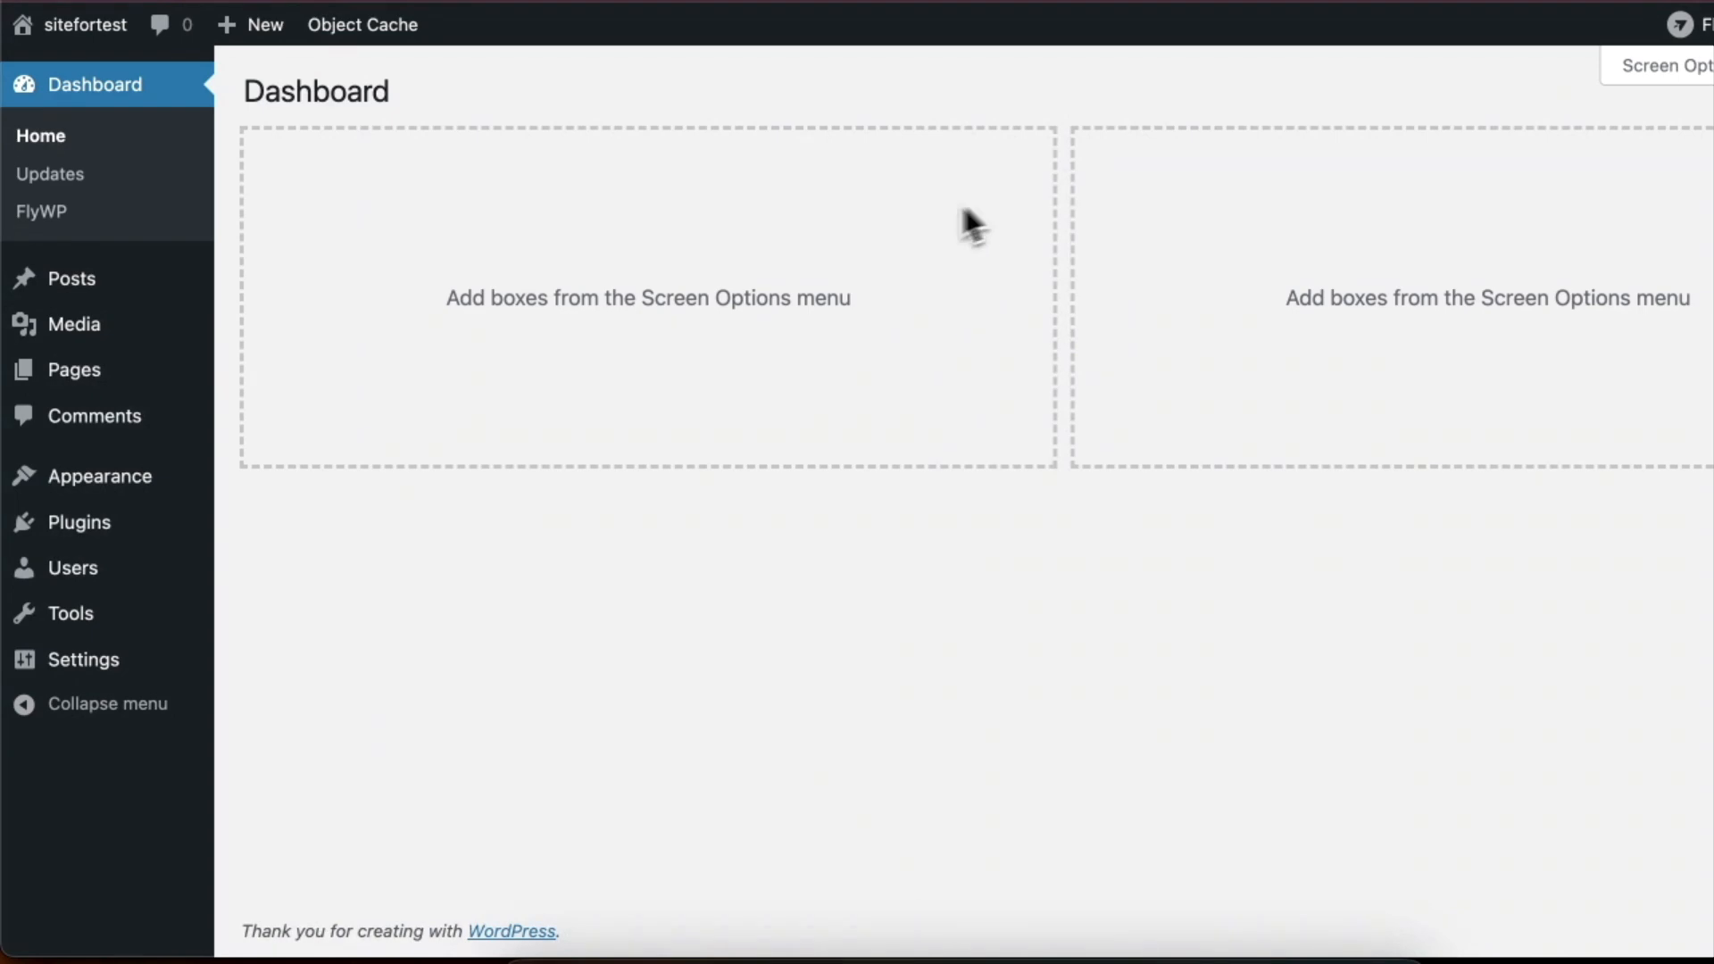
Step: On the sitefortest site, find the UpdraftPlus: WP Backup & Migration Plugin by searching for "Updraft", and install and activate it
mouse_move(201, 522)
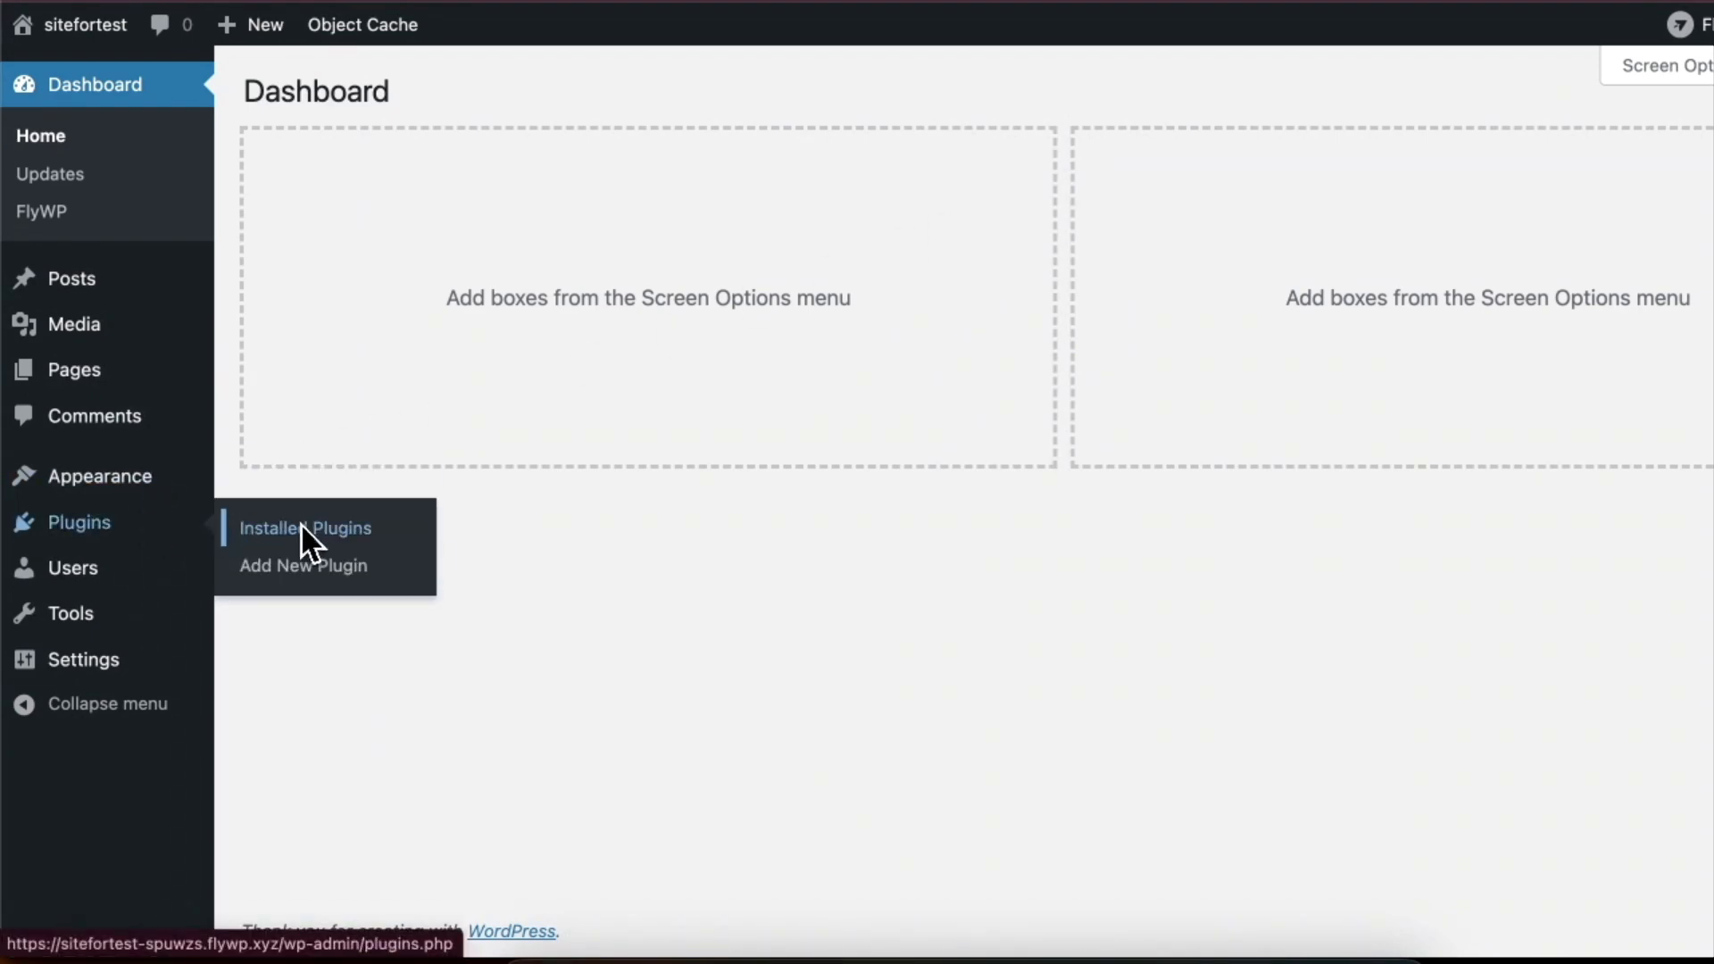
click(294, 568)
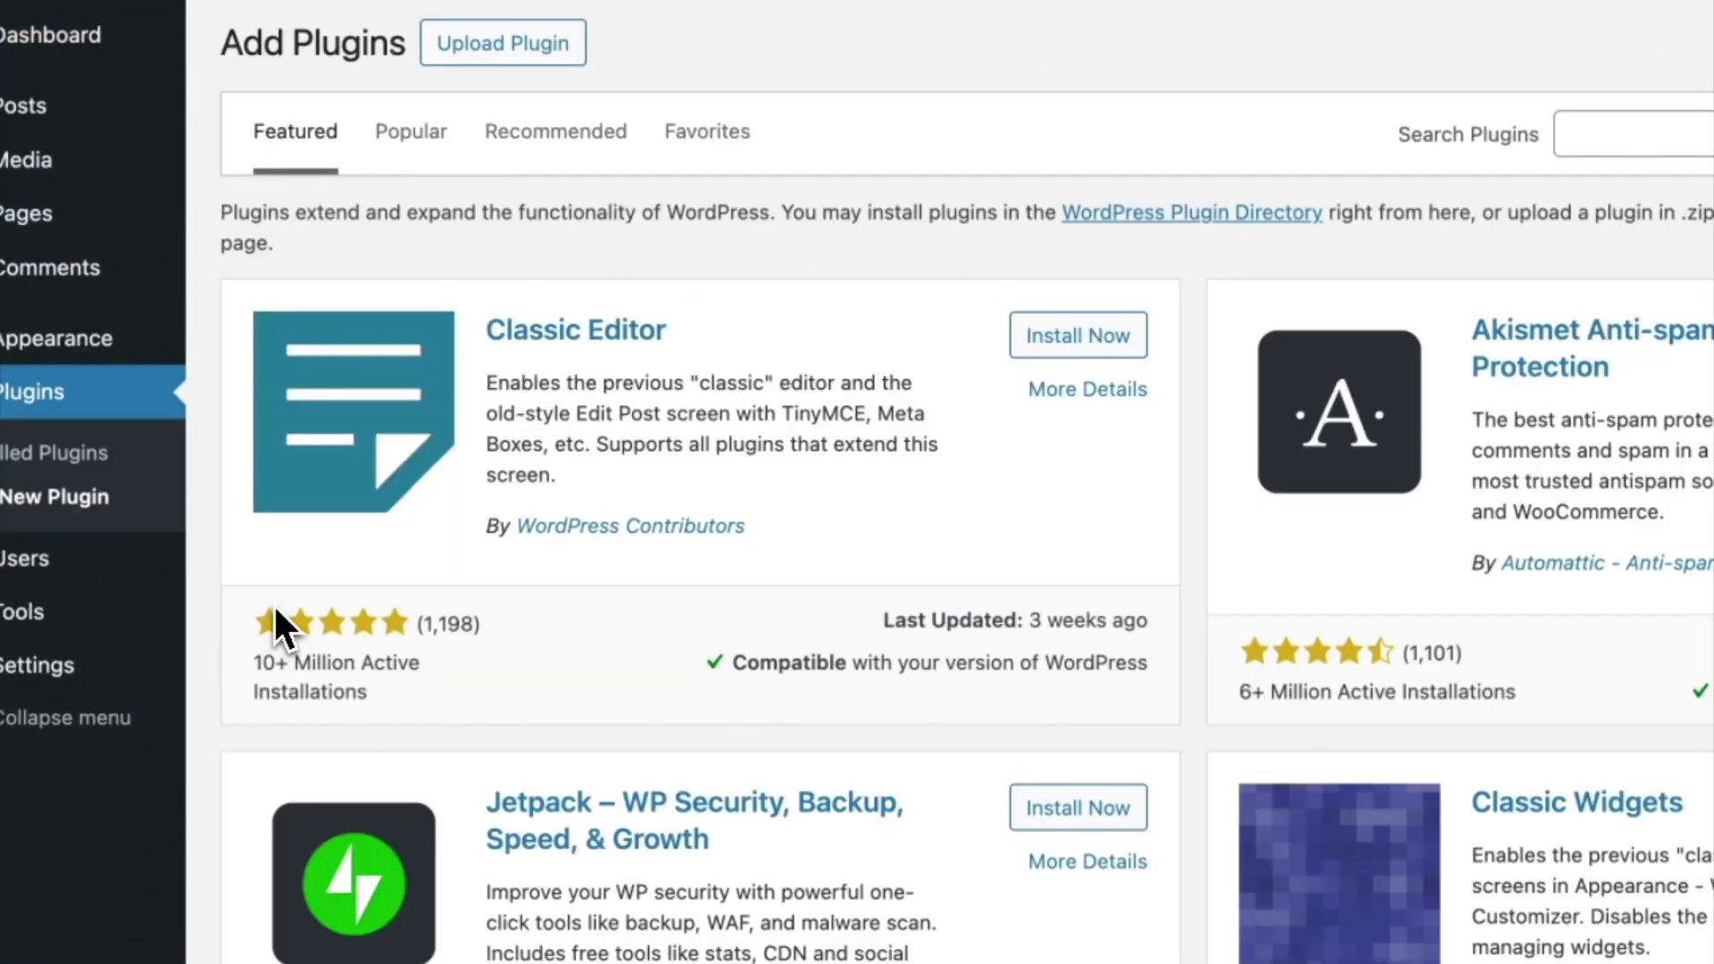
text(Updraft)
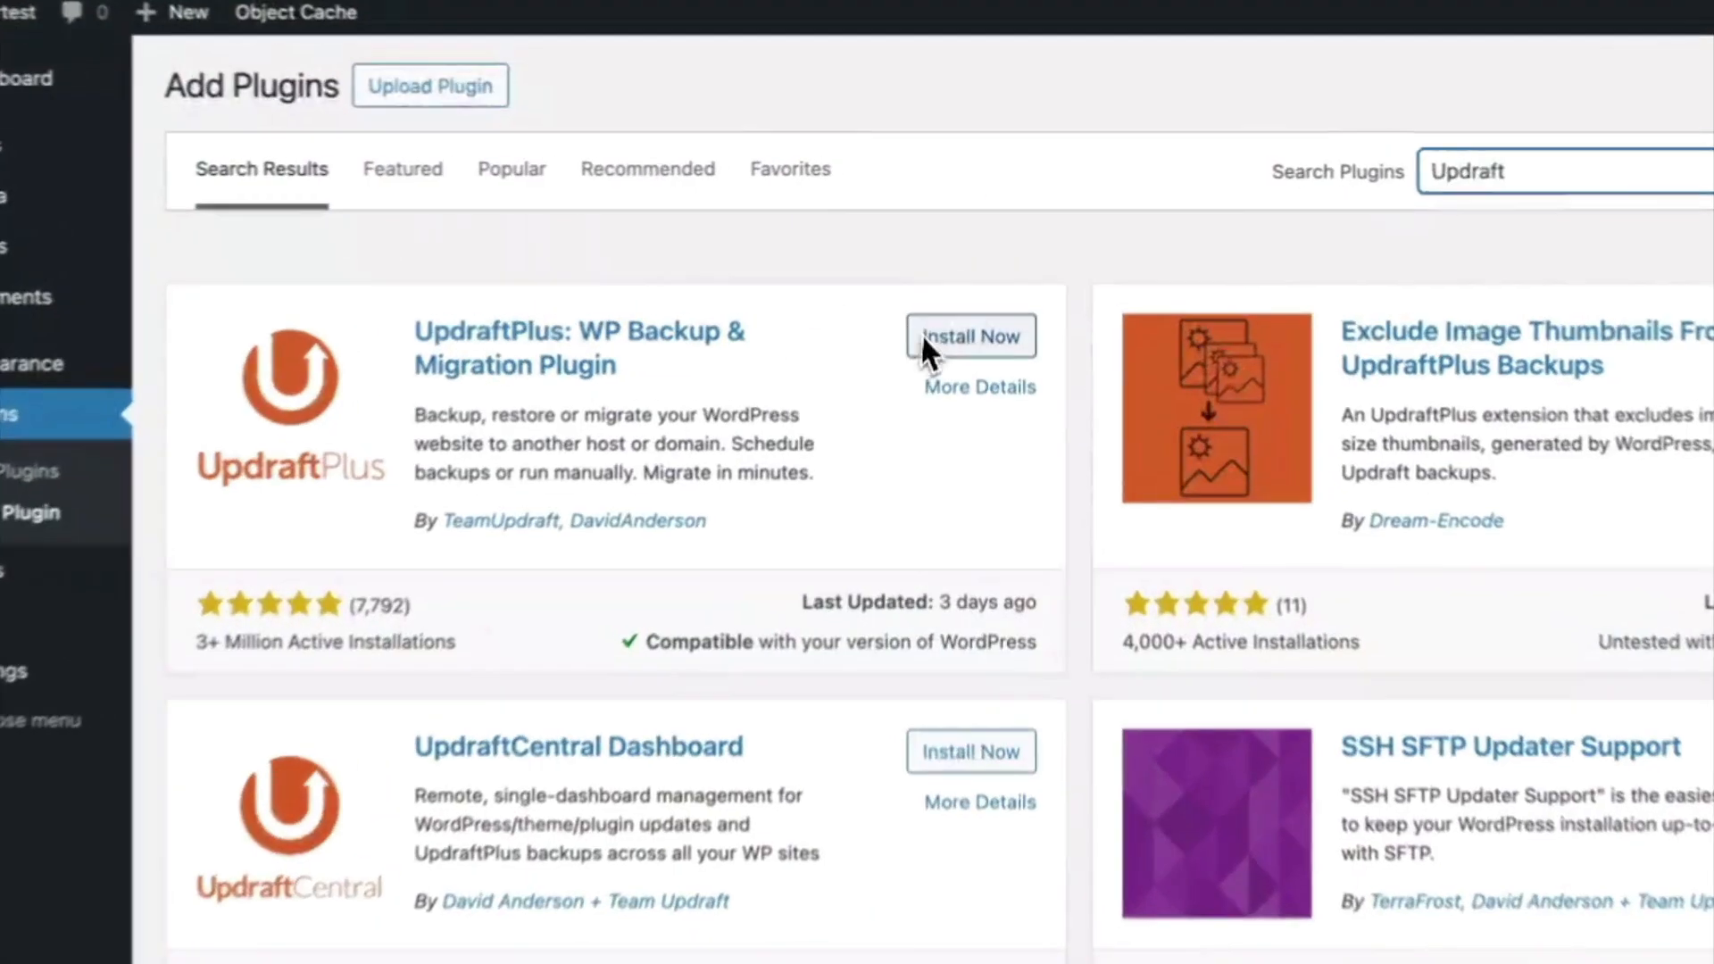
click(964, 319)
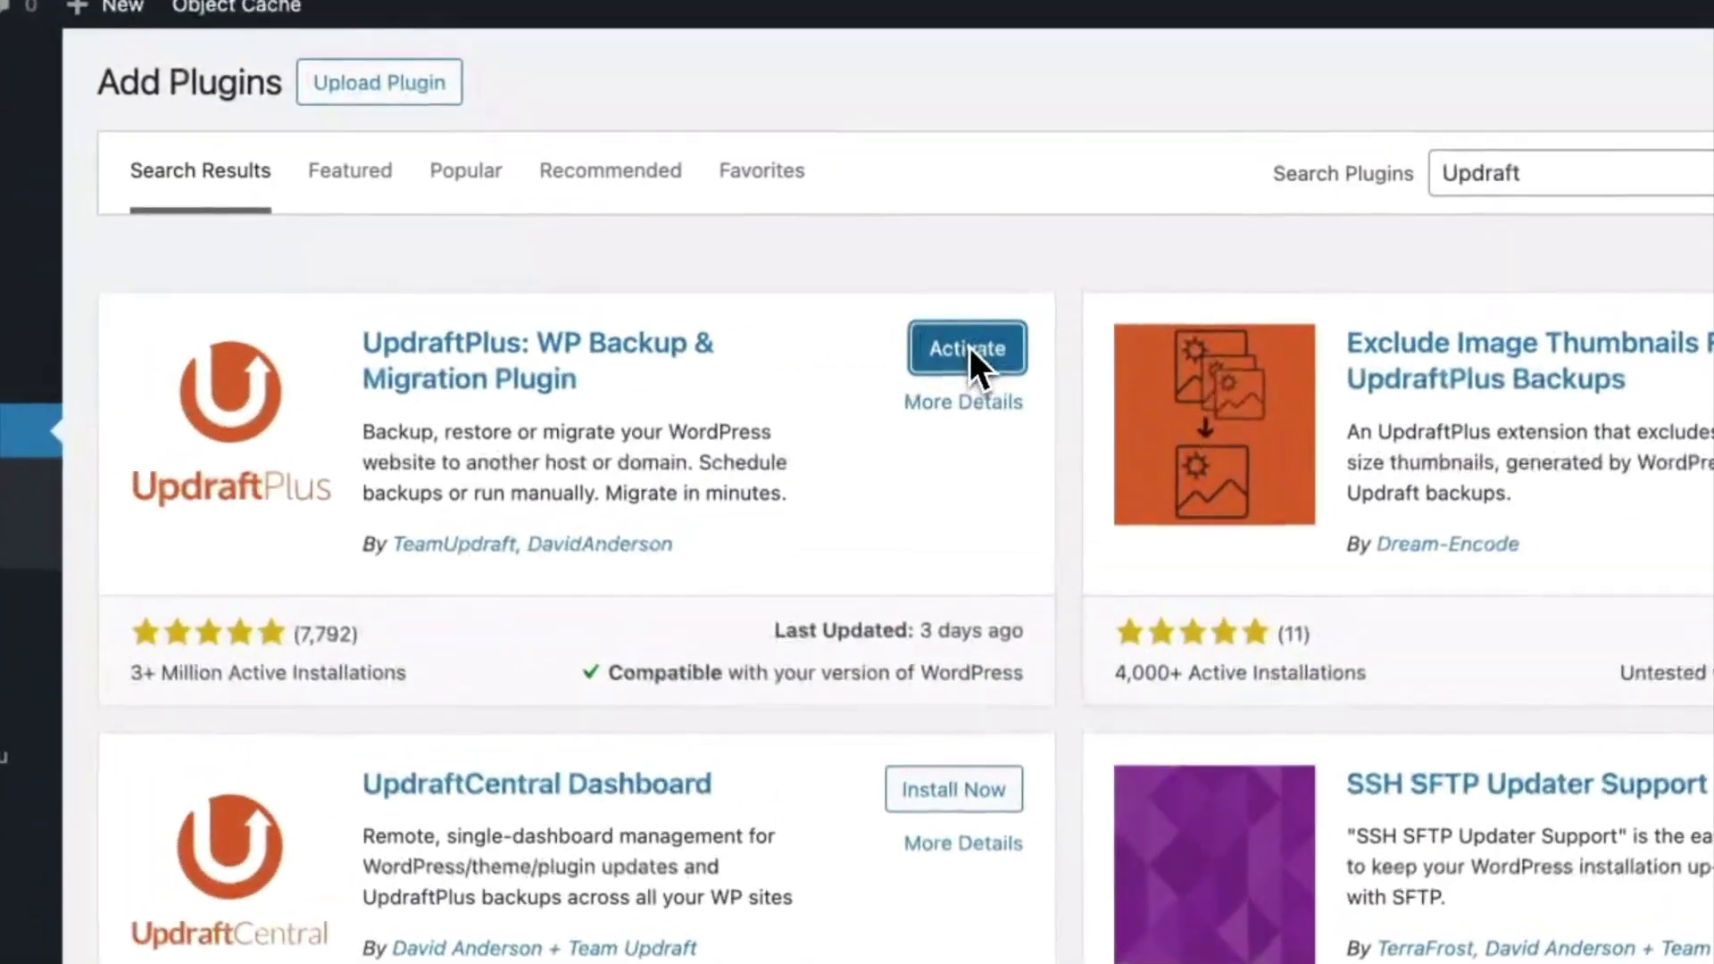
click(976, 351)
click(766, 385)
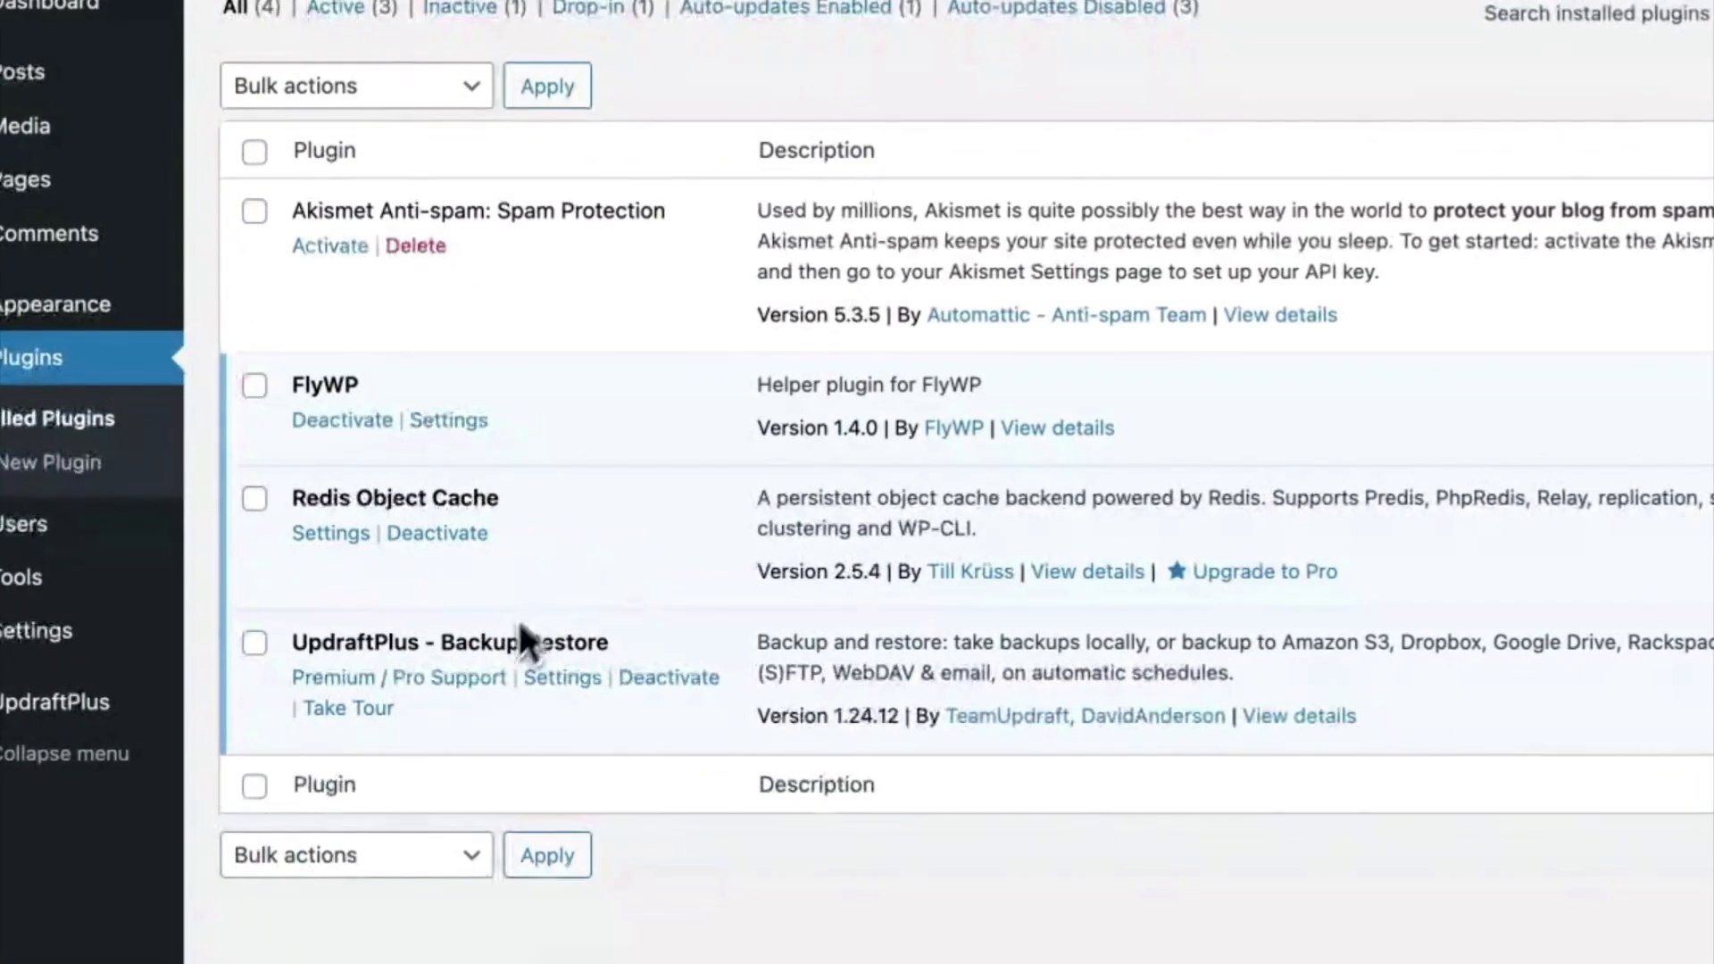
Step: Open the UpdraftPlus settings on the sitefortest site and go to its existing backups section
click(547, 687)
scroll(989, 589, down, 3)
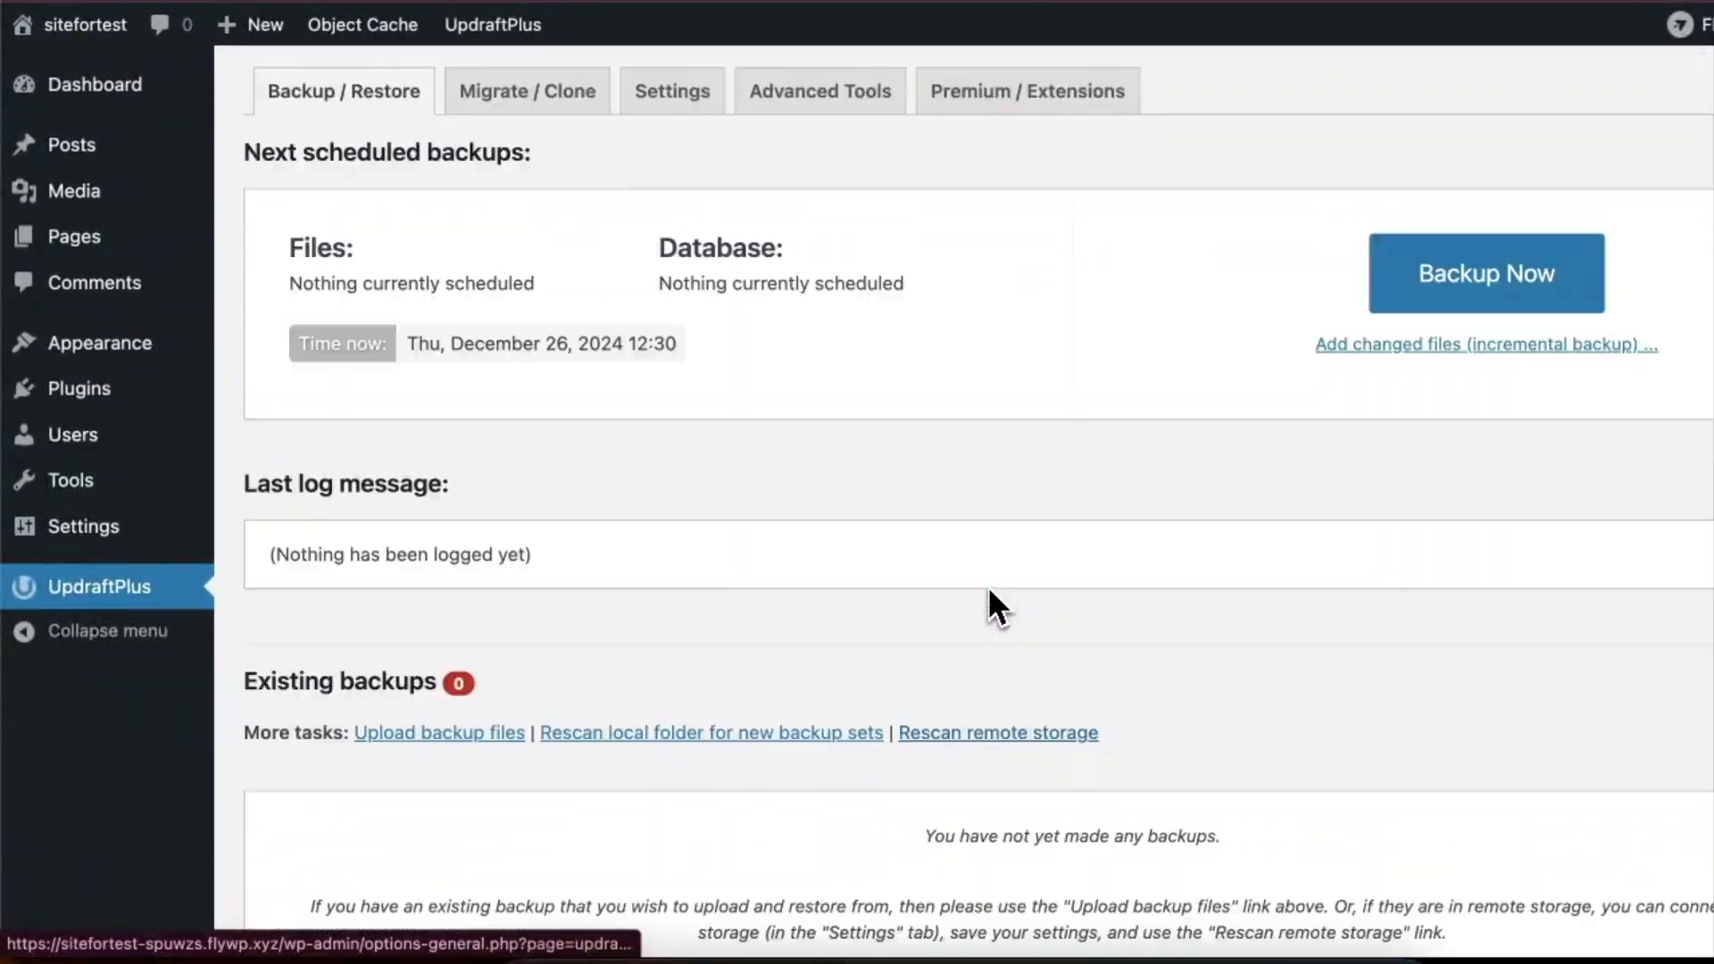
scroll(982, 582, up, 3)
scroll(959, 573, down, 3)
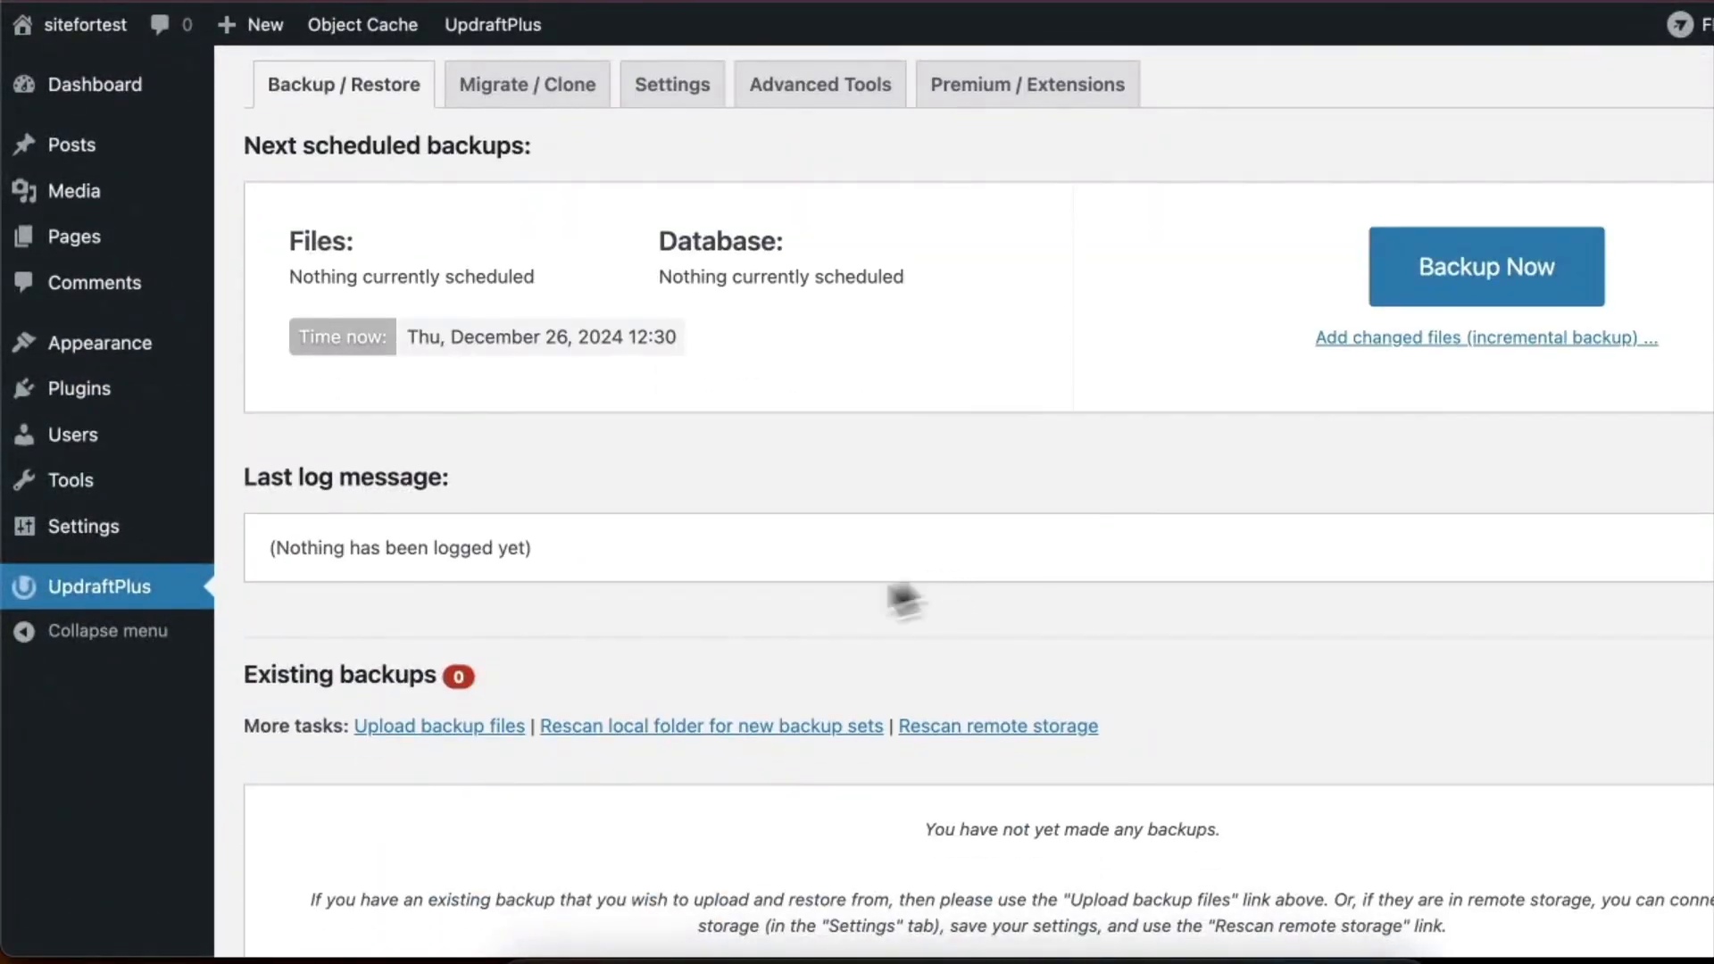
Step: Upload the downloaded db, others, plugins, themes and uploads backup files from the Downloads folder into UpdraftPlus
click(418, 741)
scroll(705, 696, down, 5)
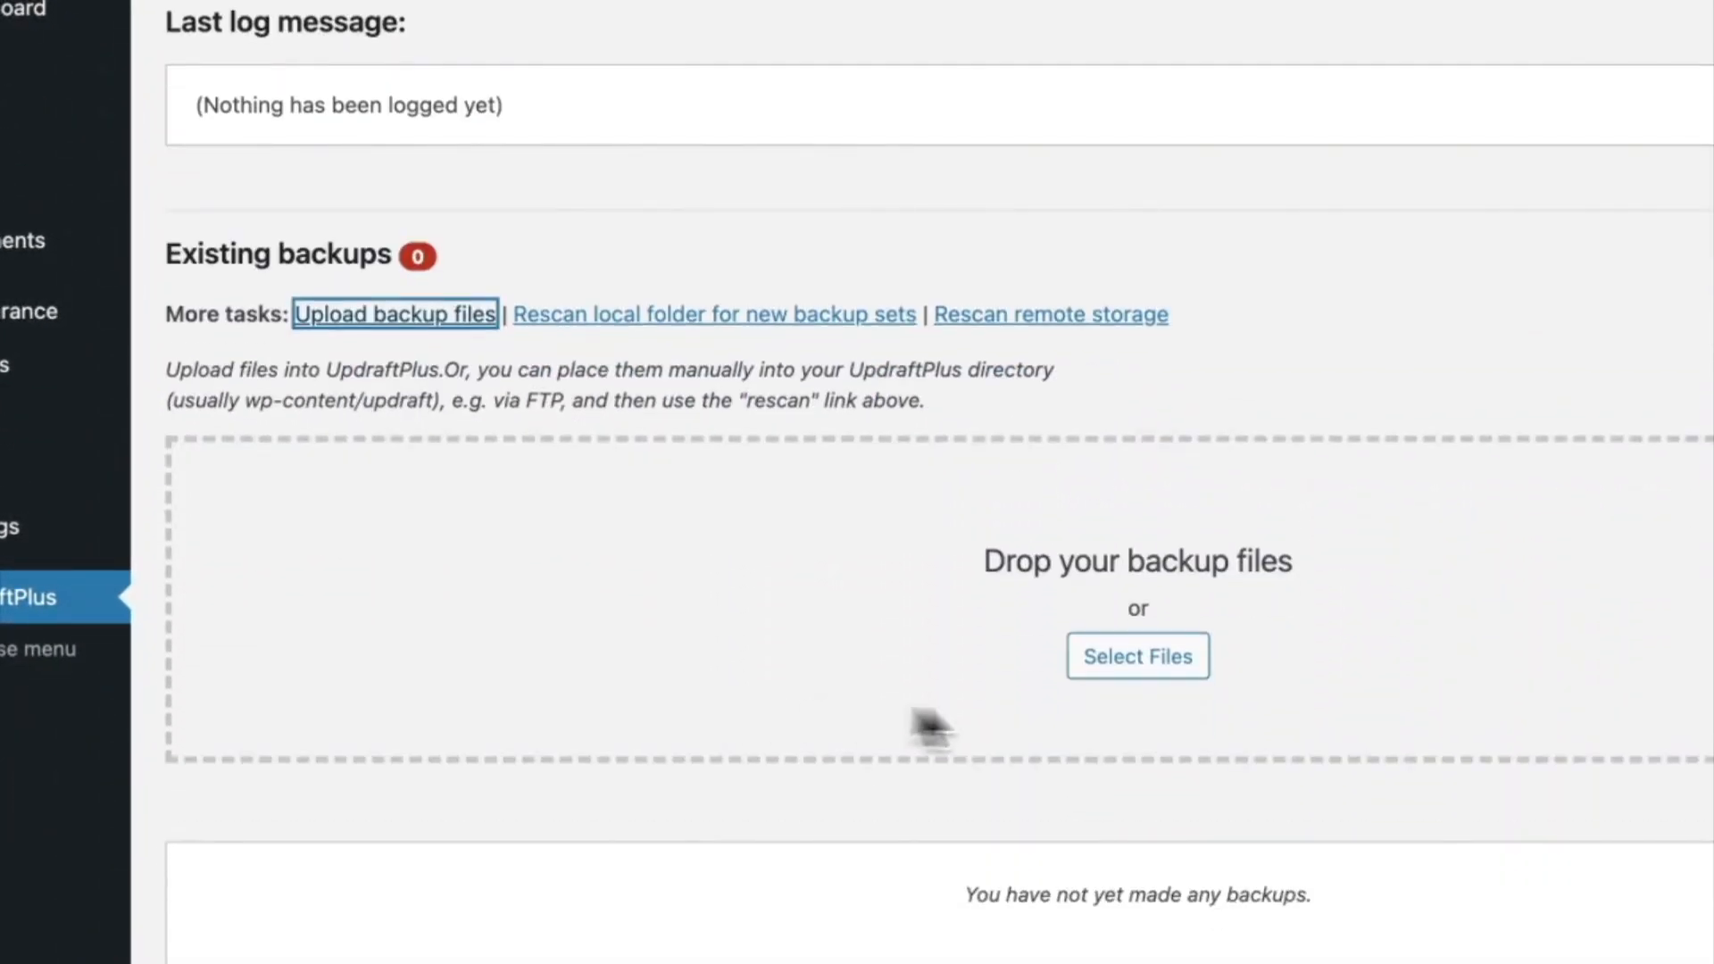
click(1170, 656)
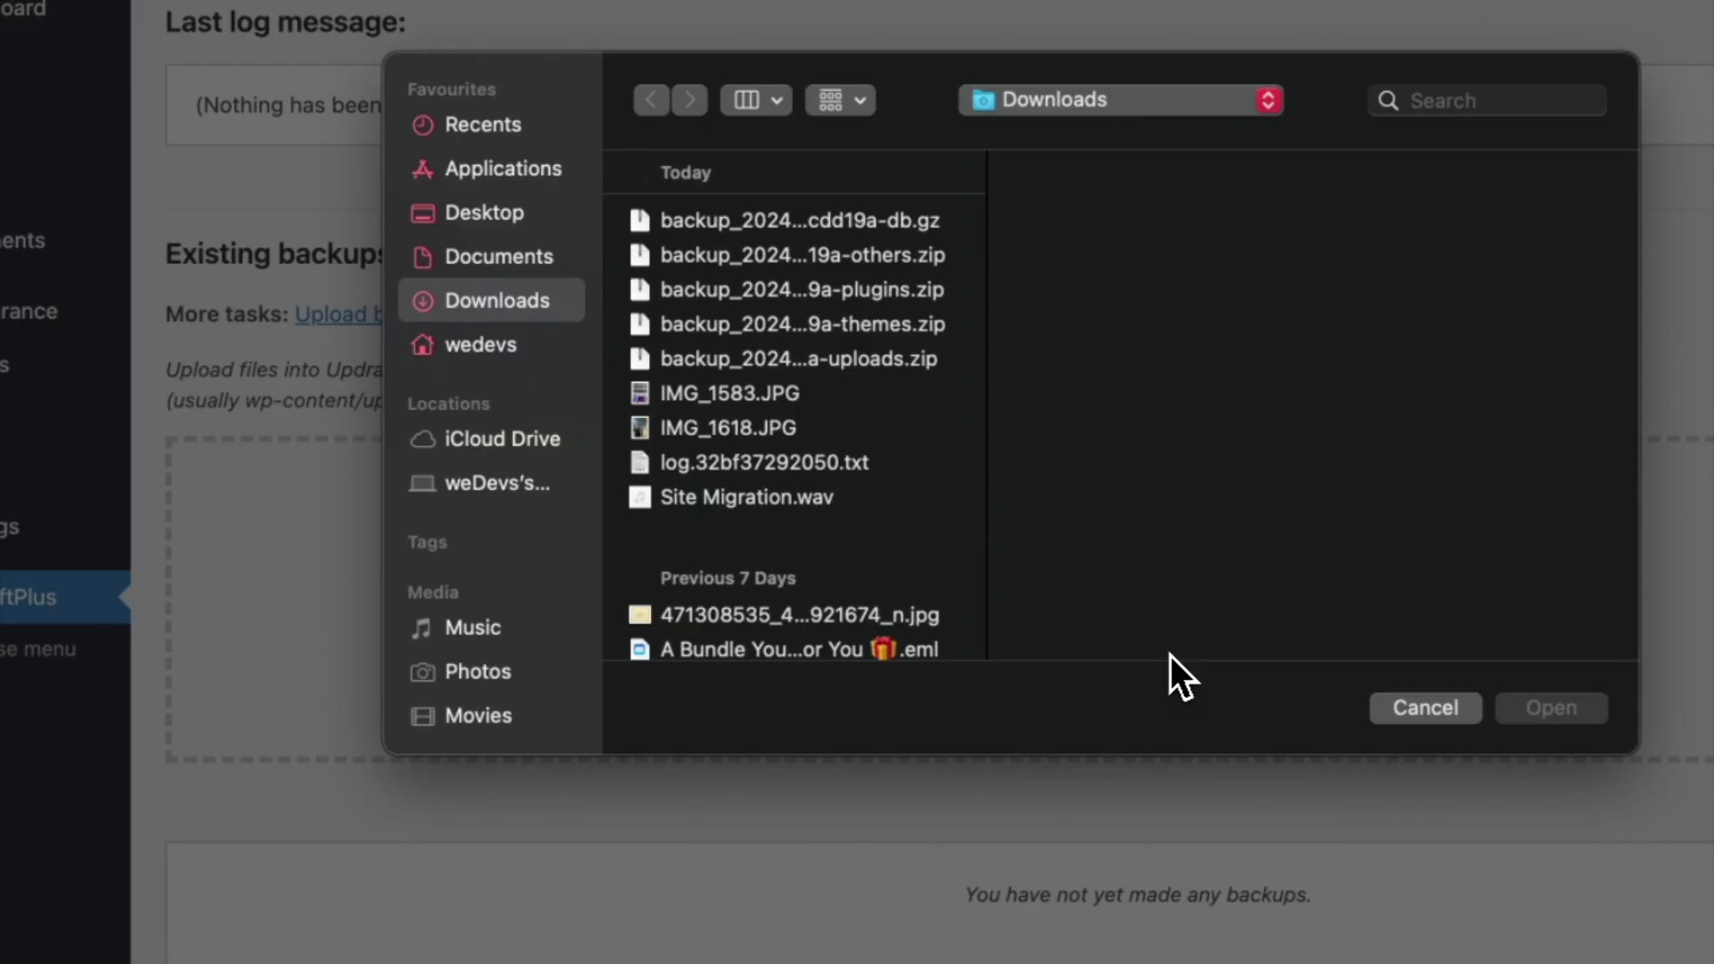
click(889, 358)
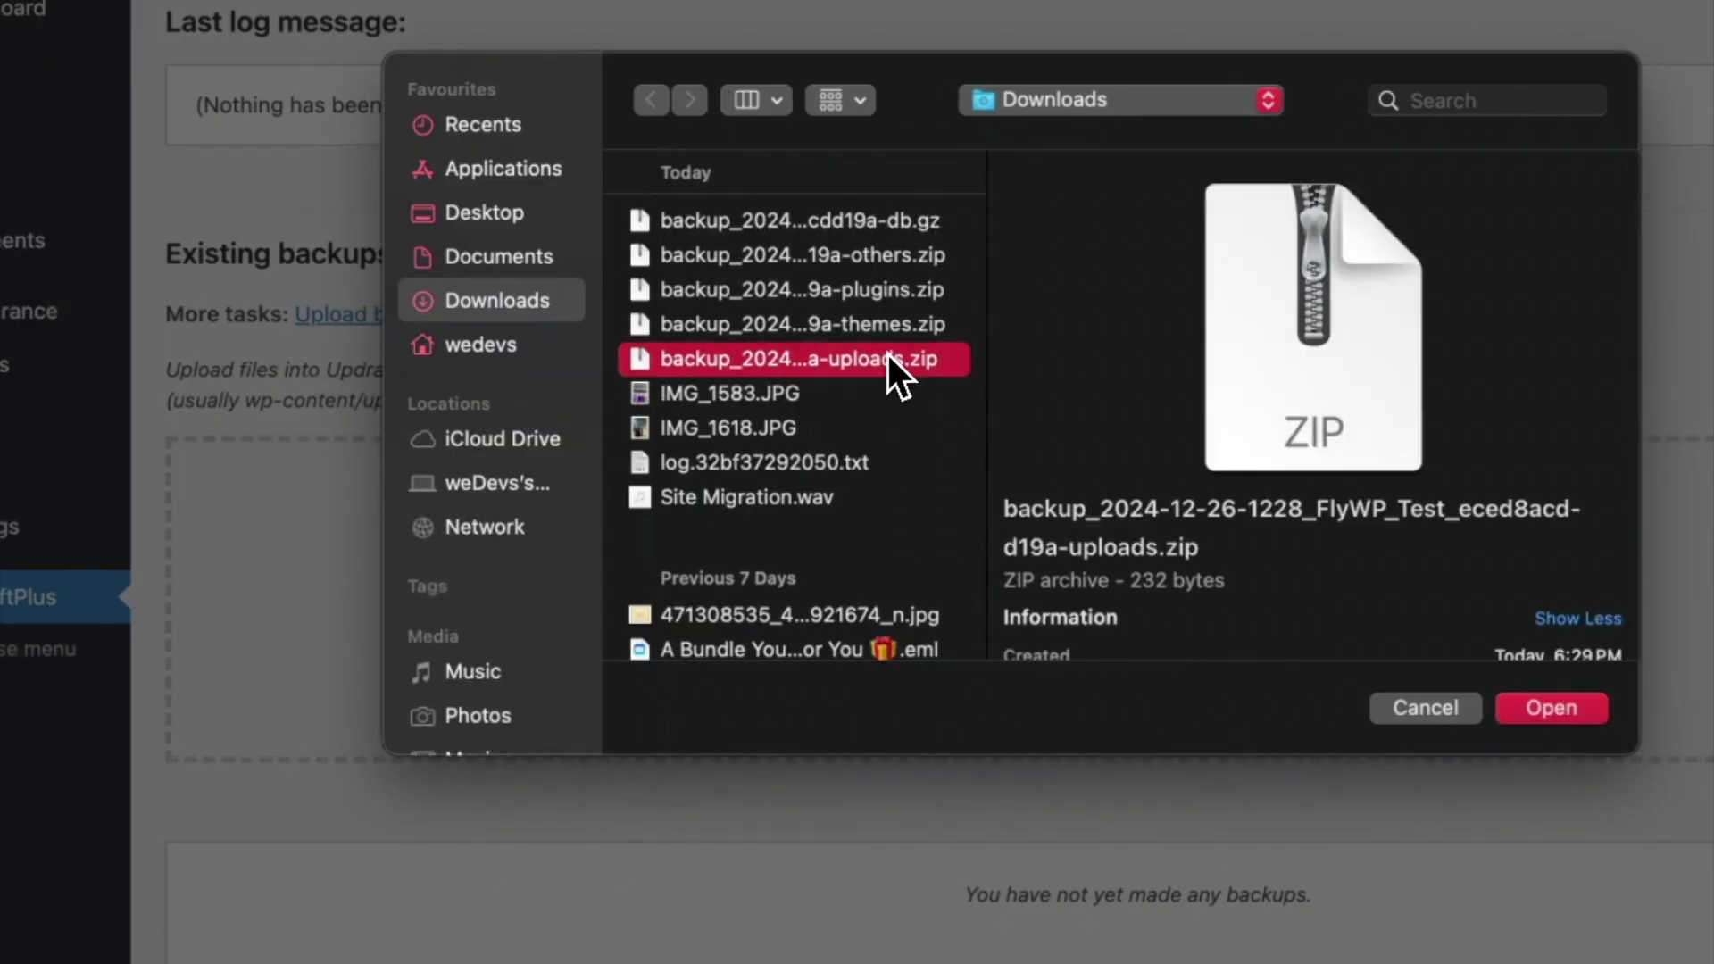
shift+click(812, 324)
shift+click(790, 259)
shift+click(790, 219)
click(1530, 707)
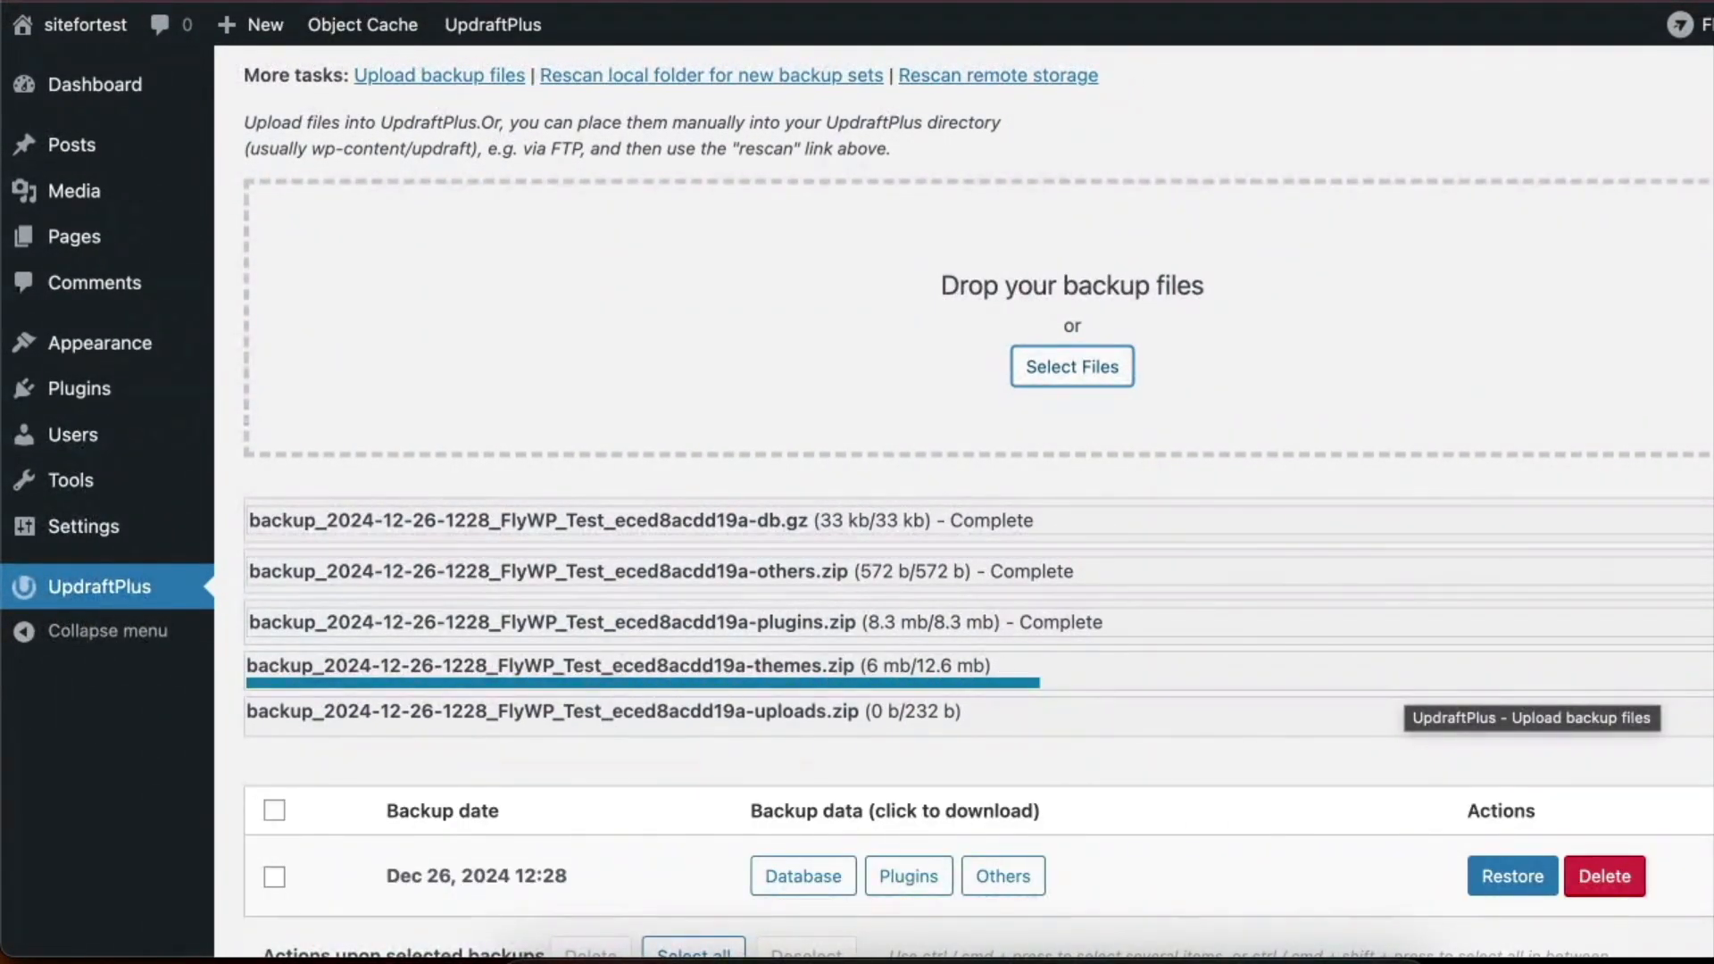
Step: Restore the Dec 26, 2024 12:28 backup with plugins, themes, uploads, others and database, replacing the site location in the database
scroll(1401, 694, down, 2)
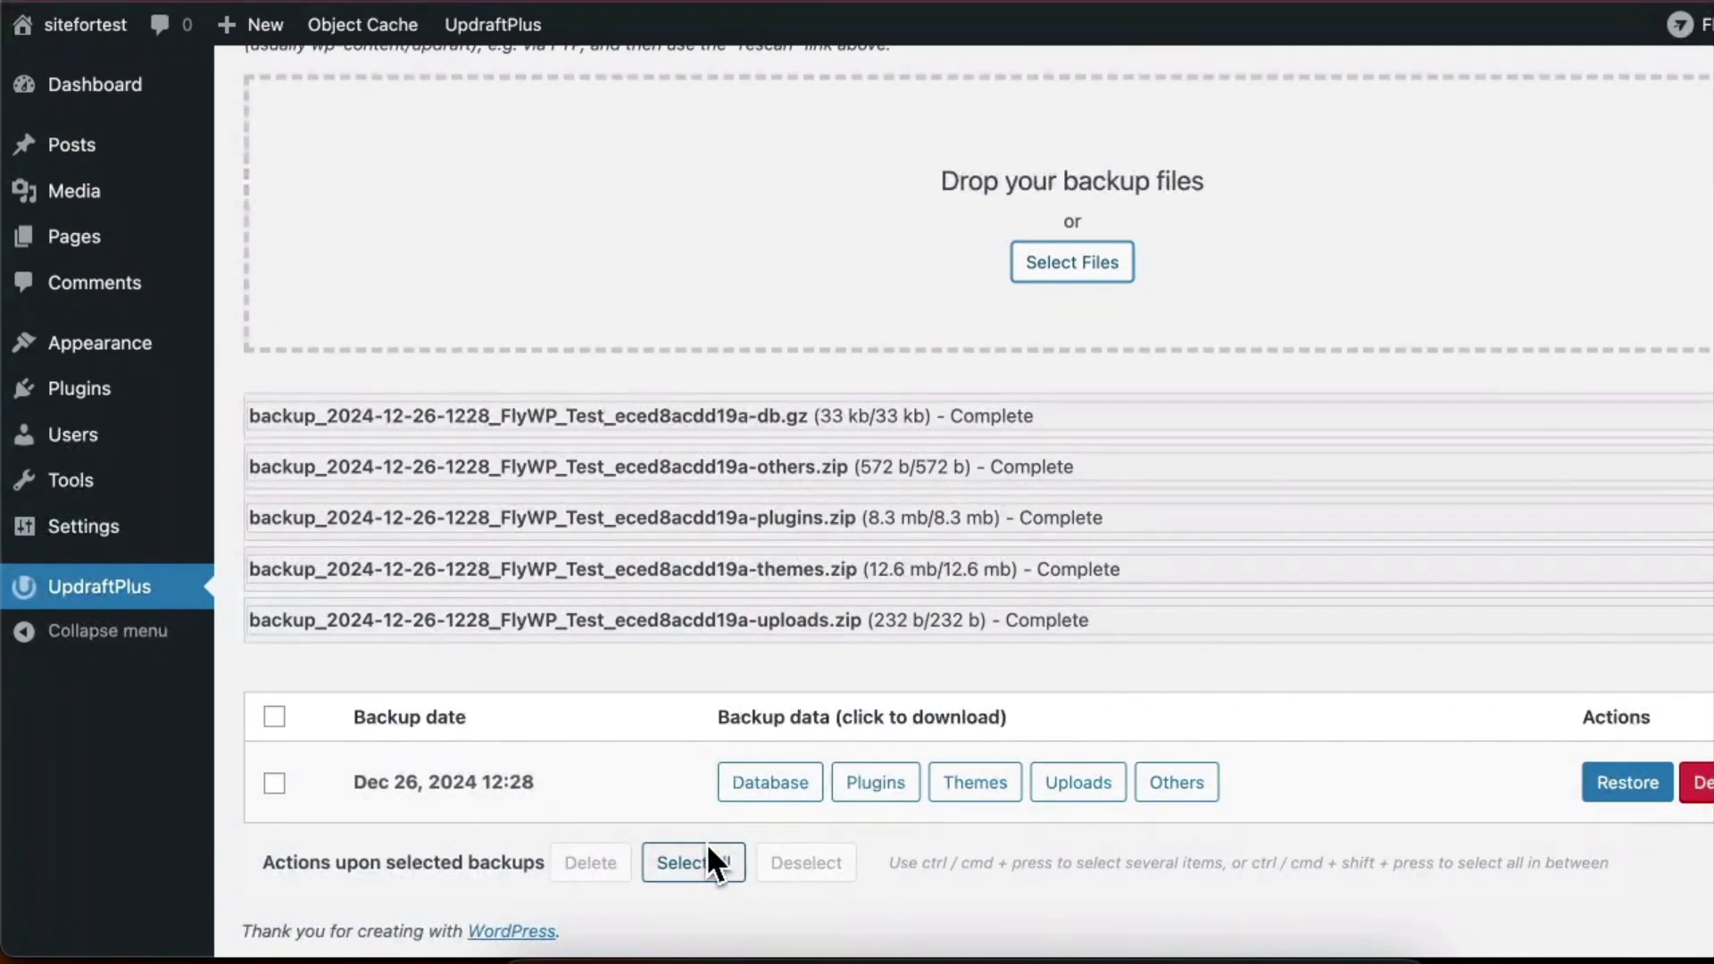
click(708, 853)
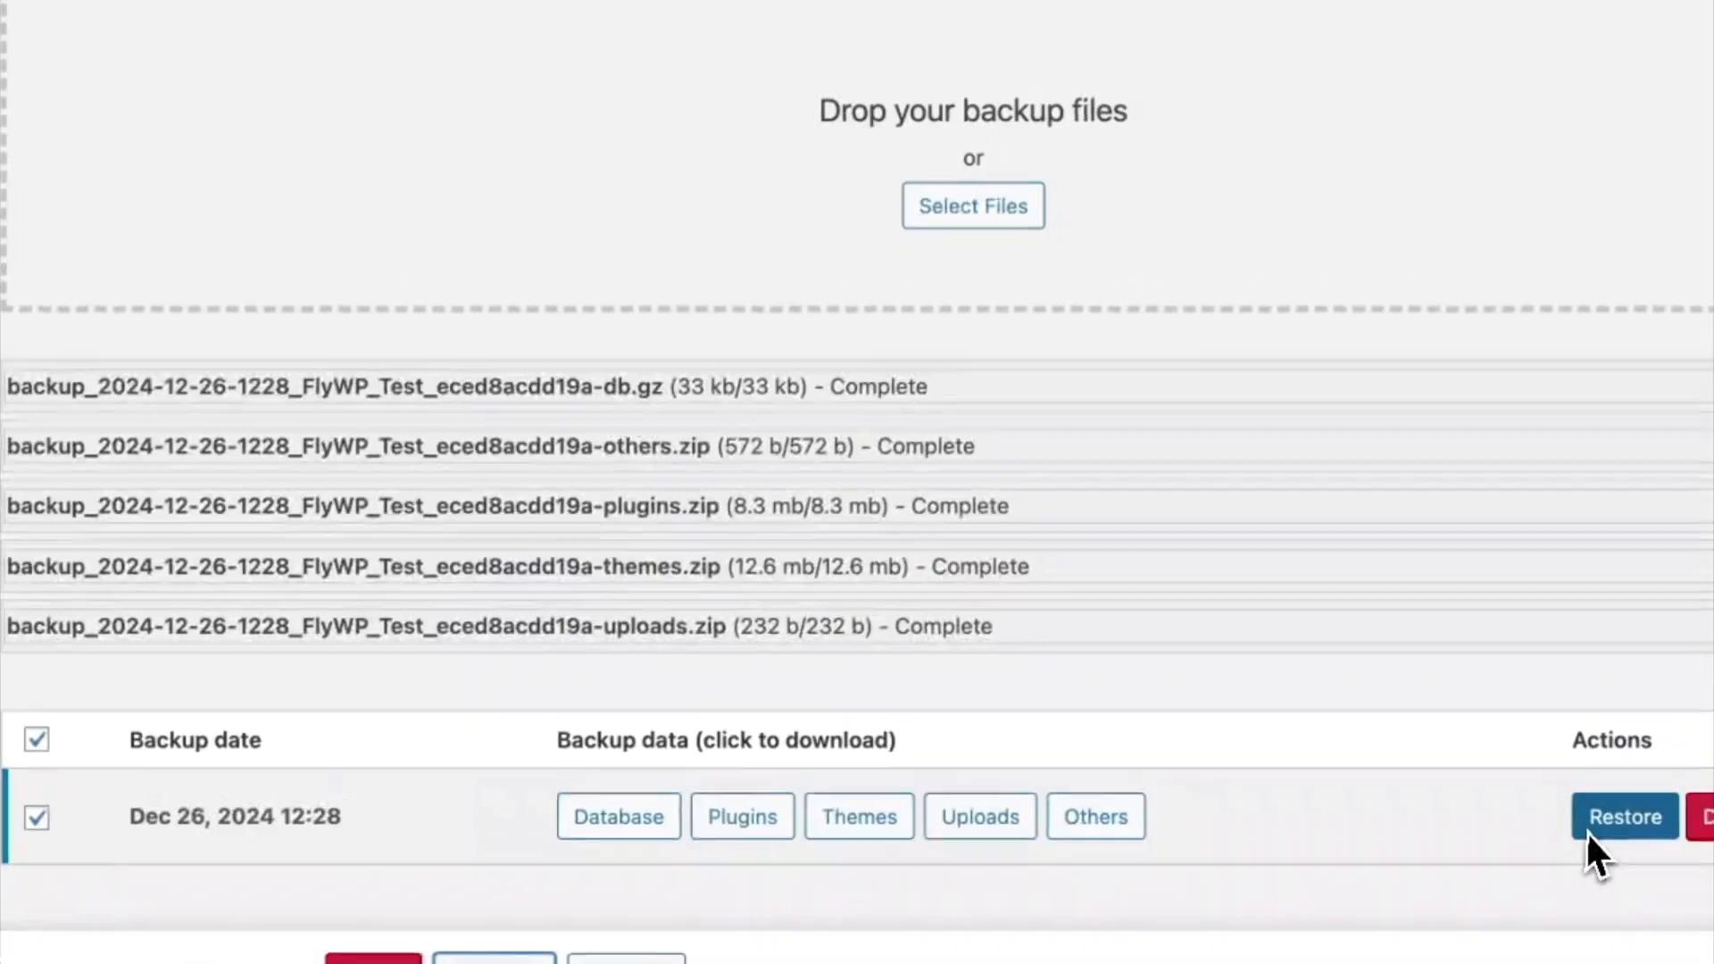
click(1588, 832)
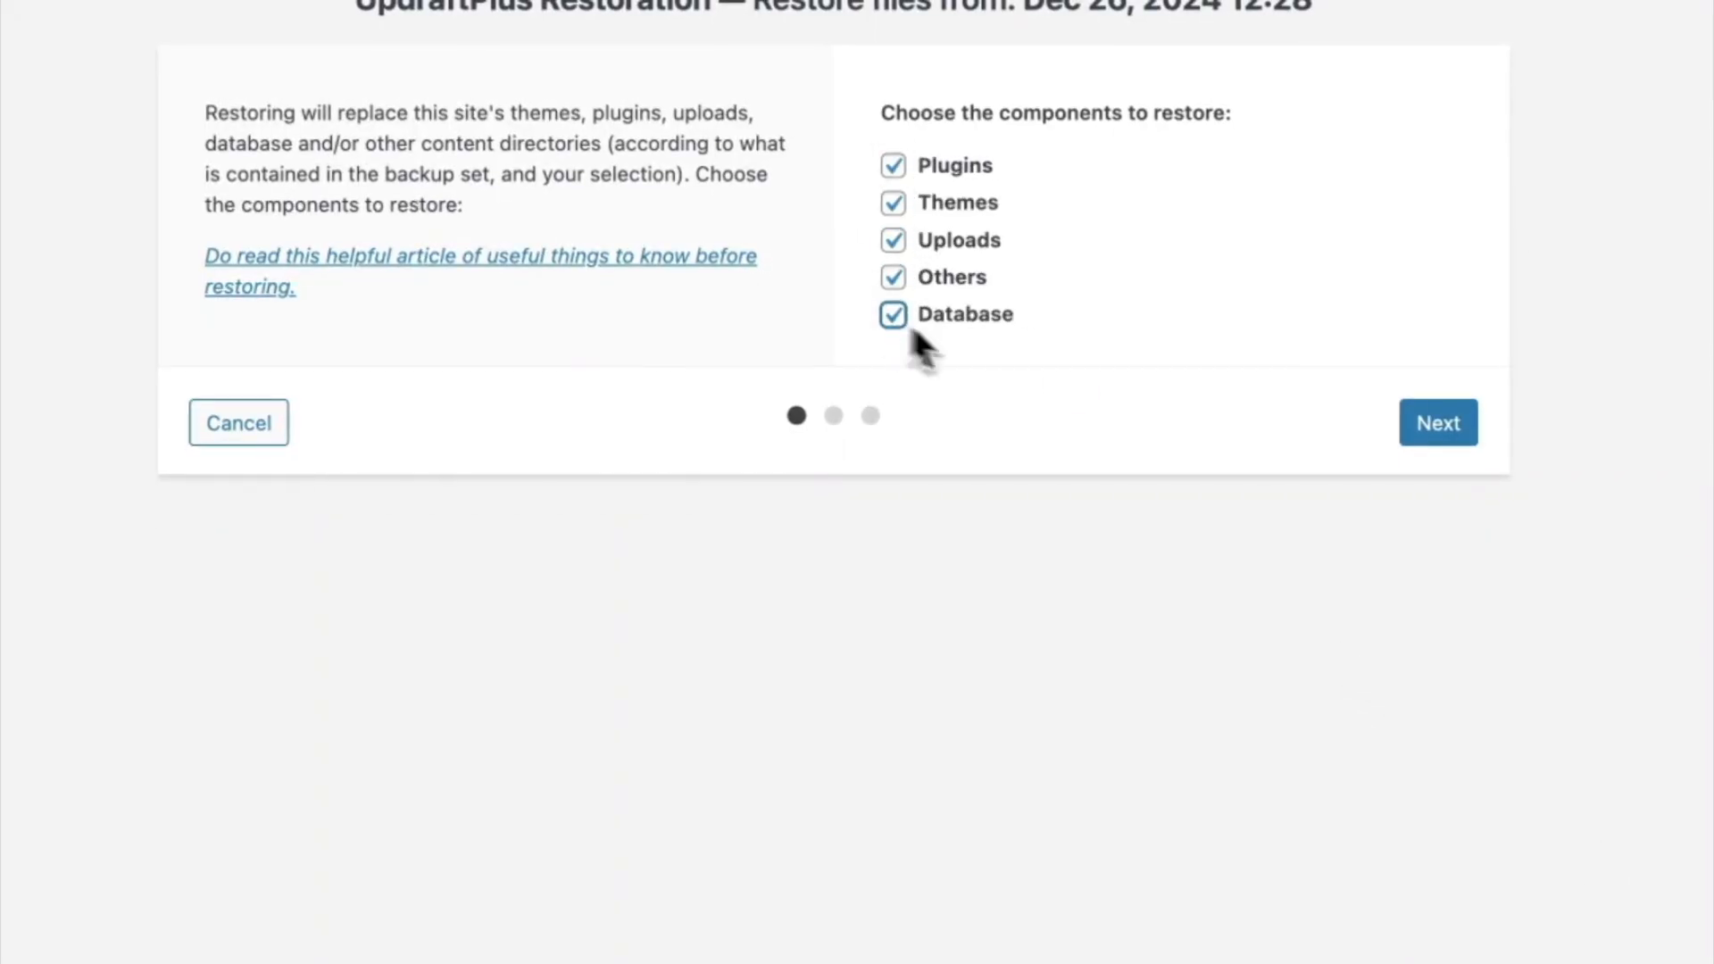
click(1433, 427)
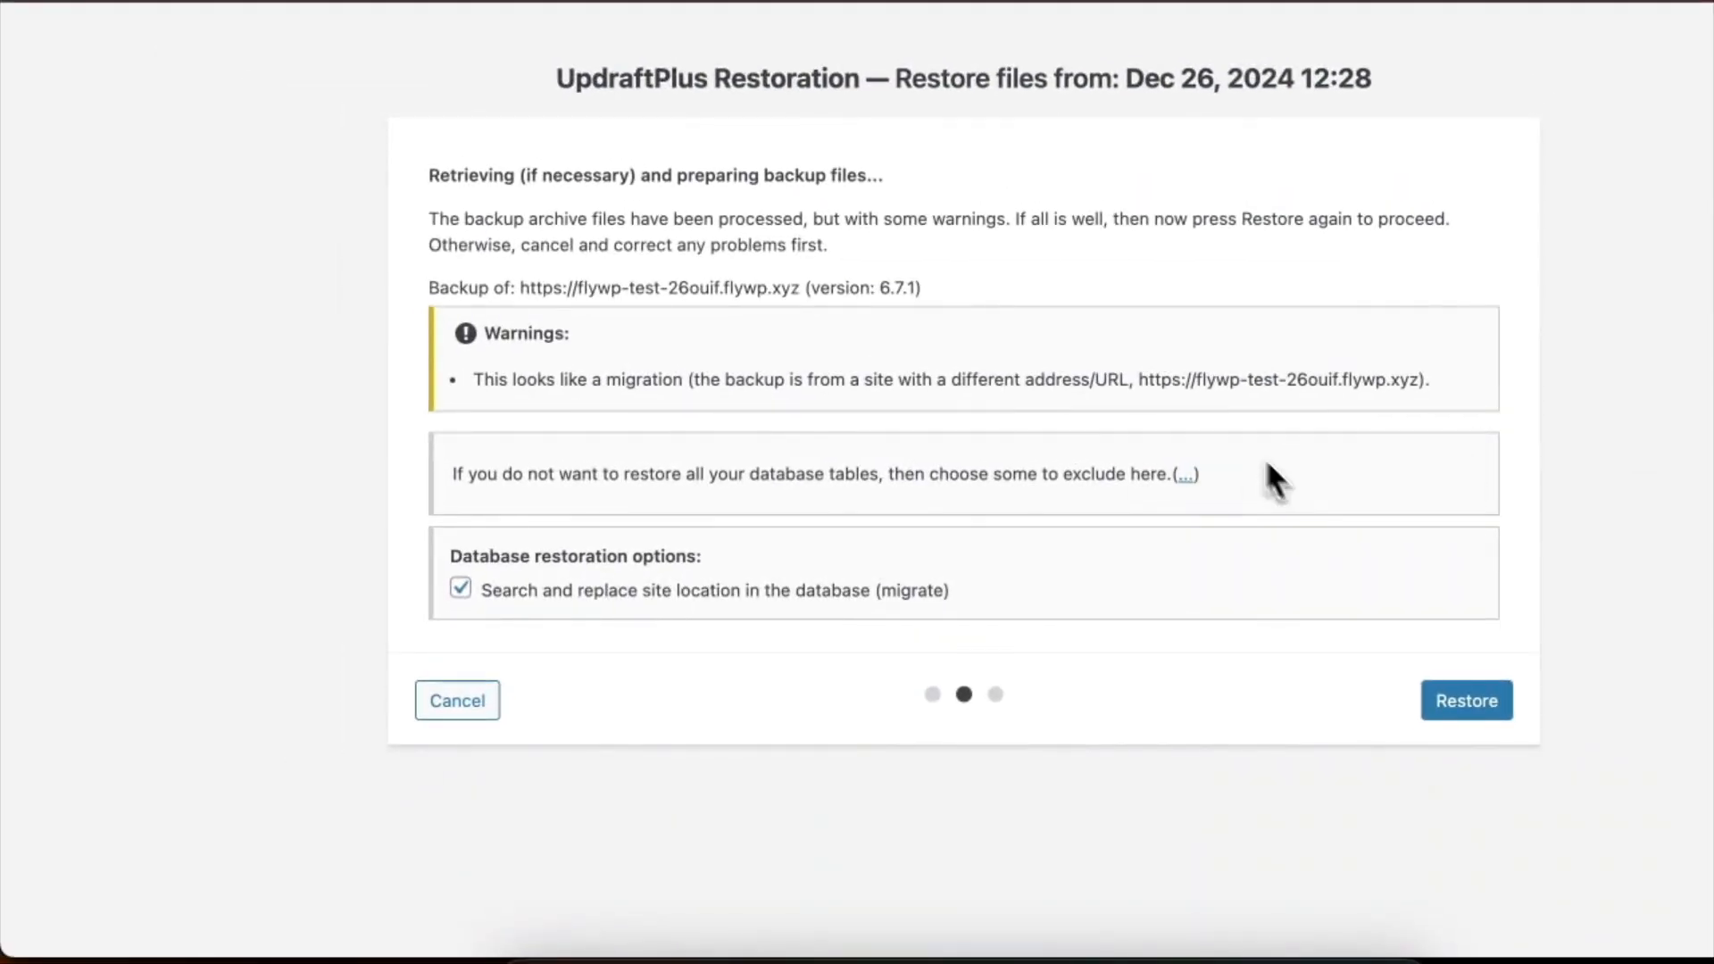
click(1432, 698)
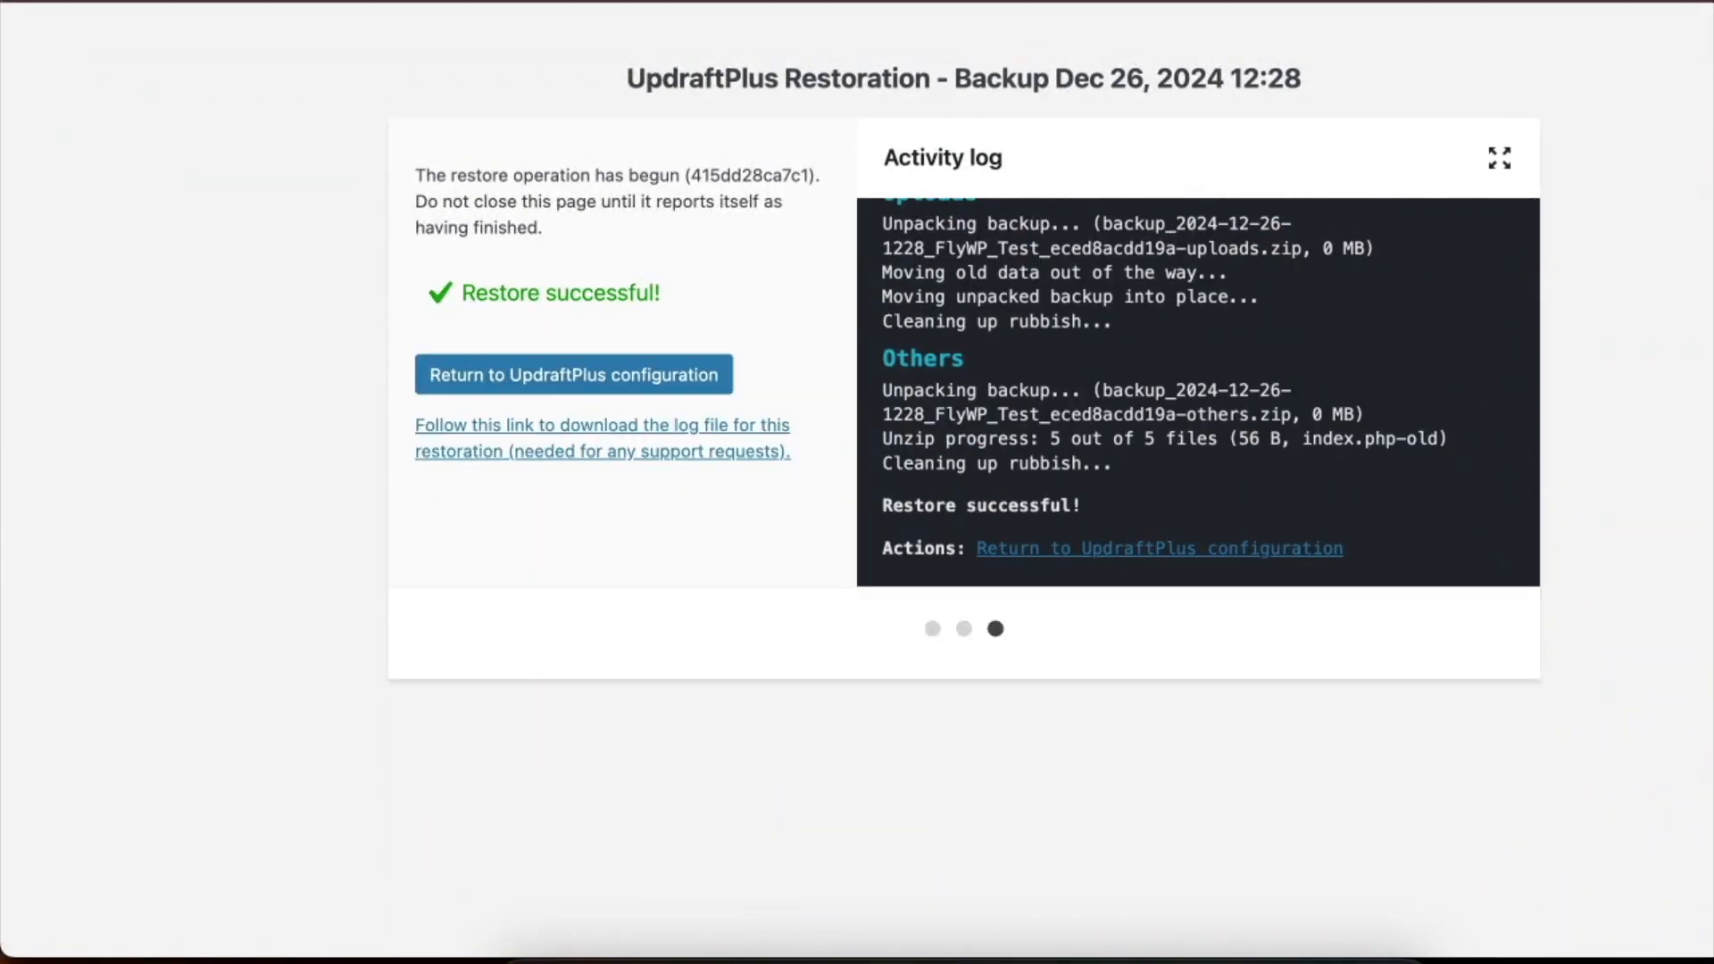
Step: Leave the restoration page, log back in to the restored site and look over its installed plugins
click(719, 375)
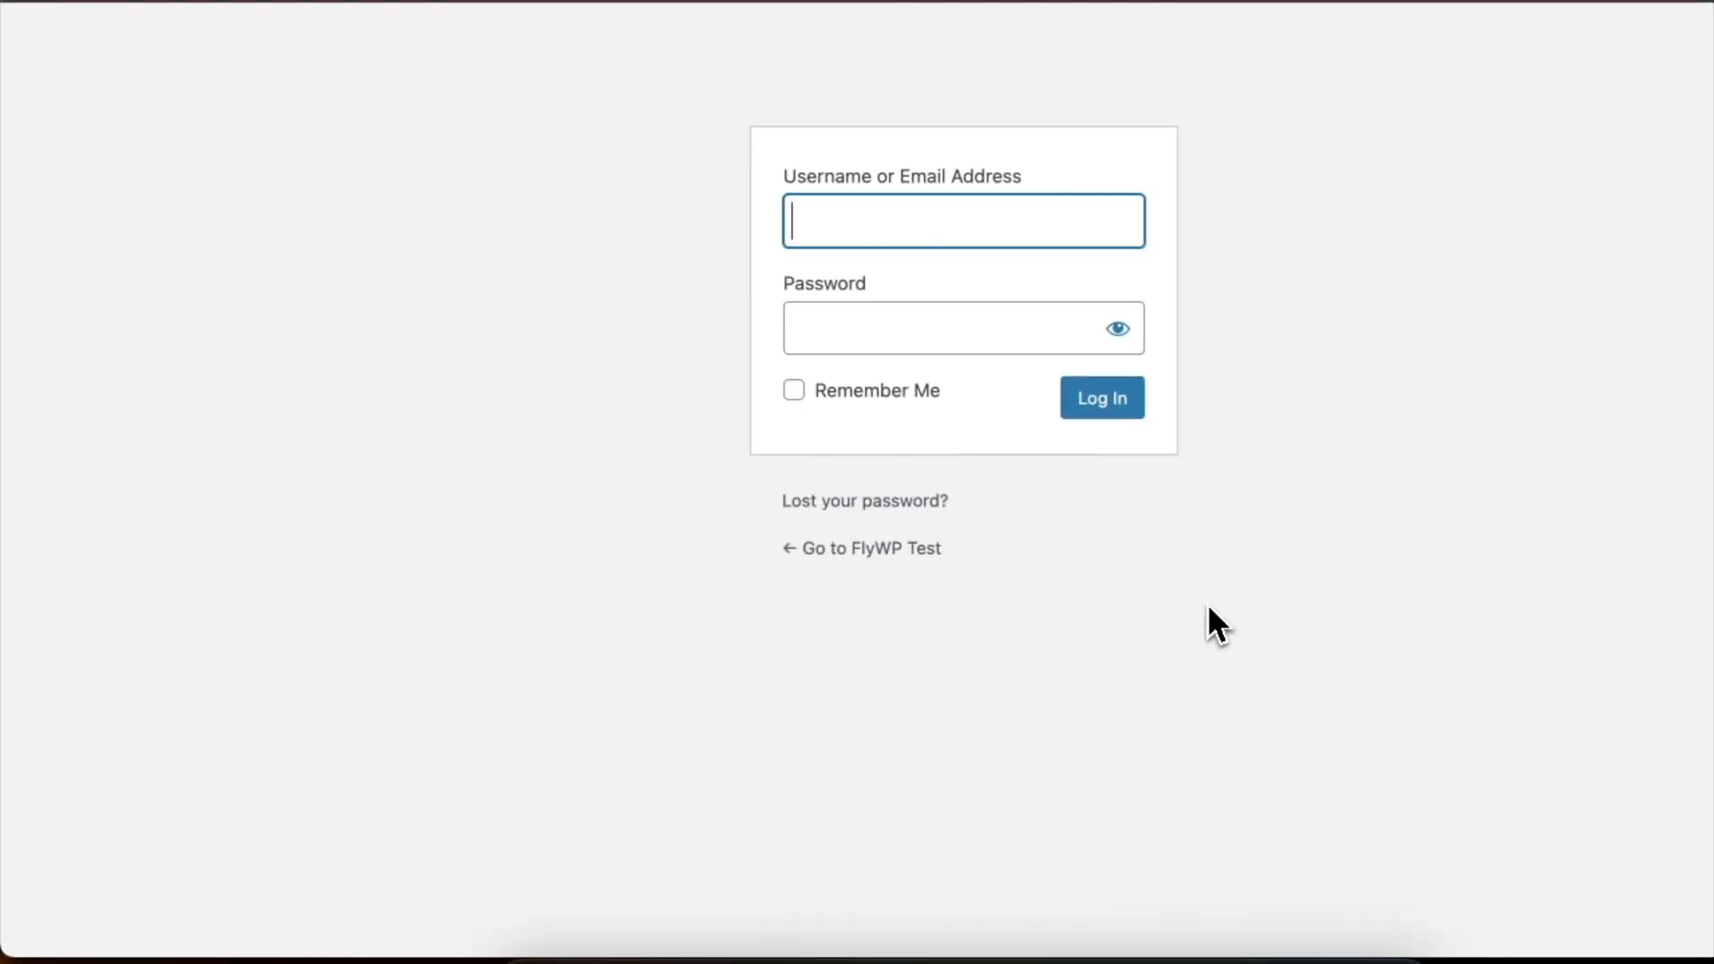
key(Tab)
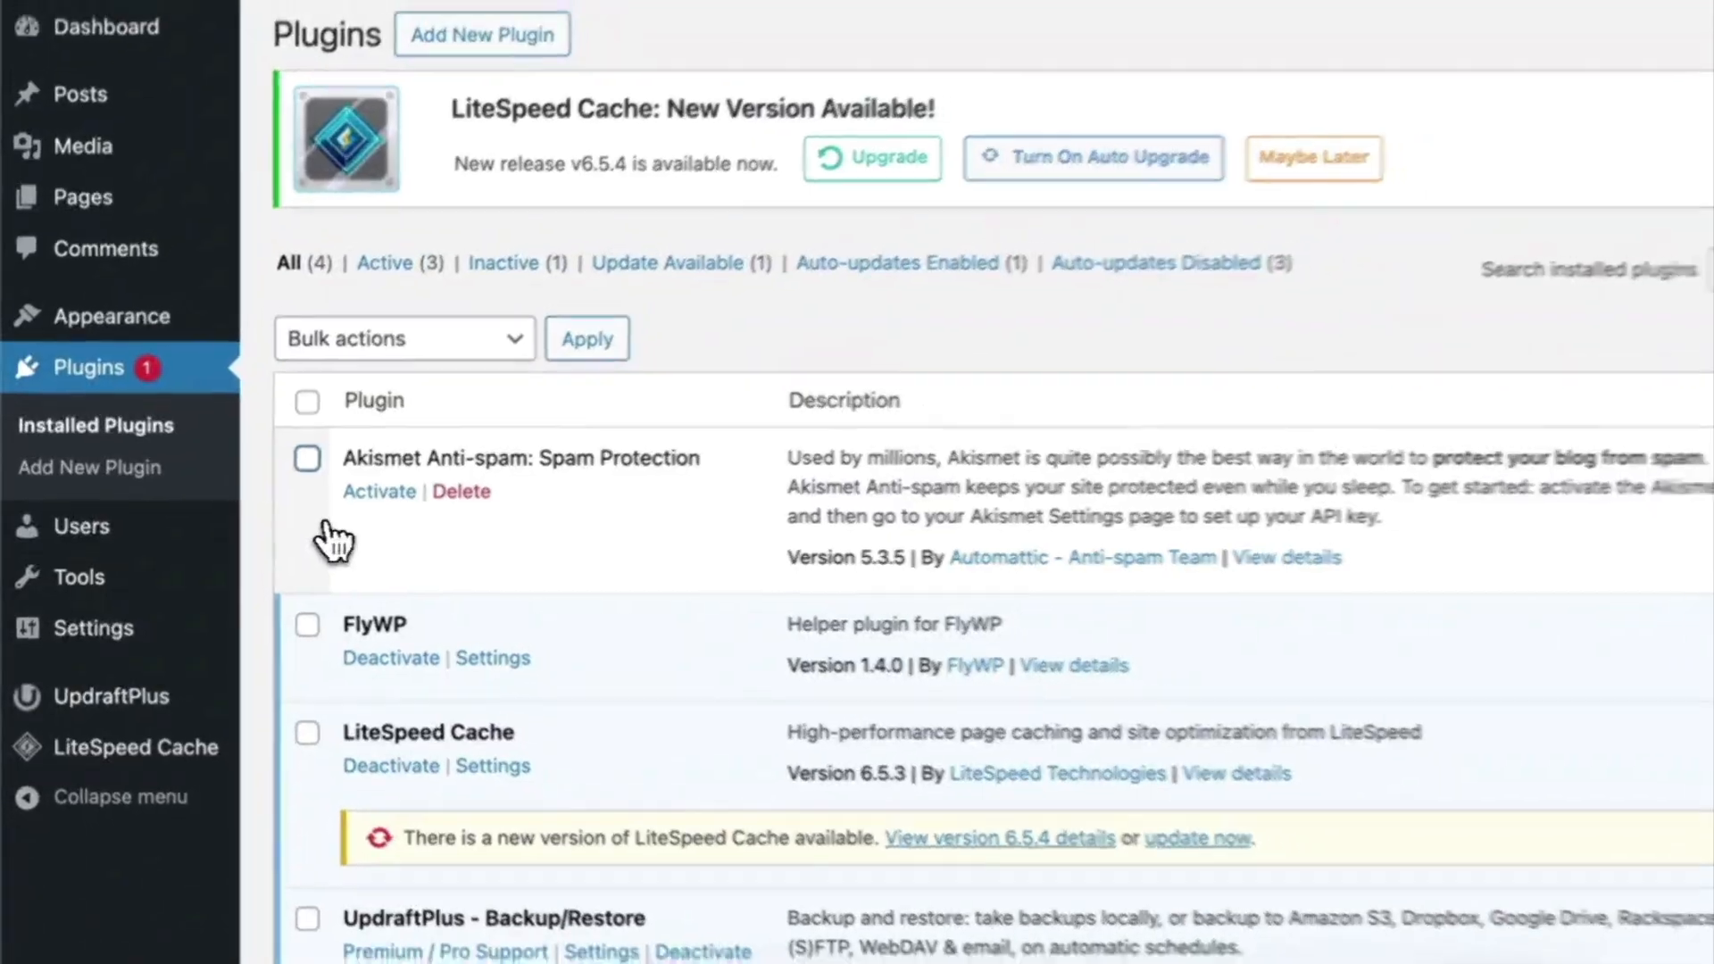
scroll(464, 585, down, 1)
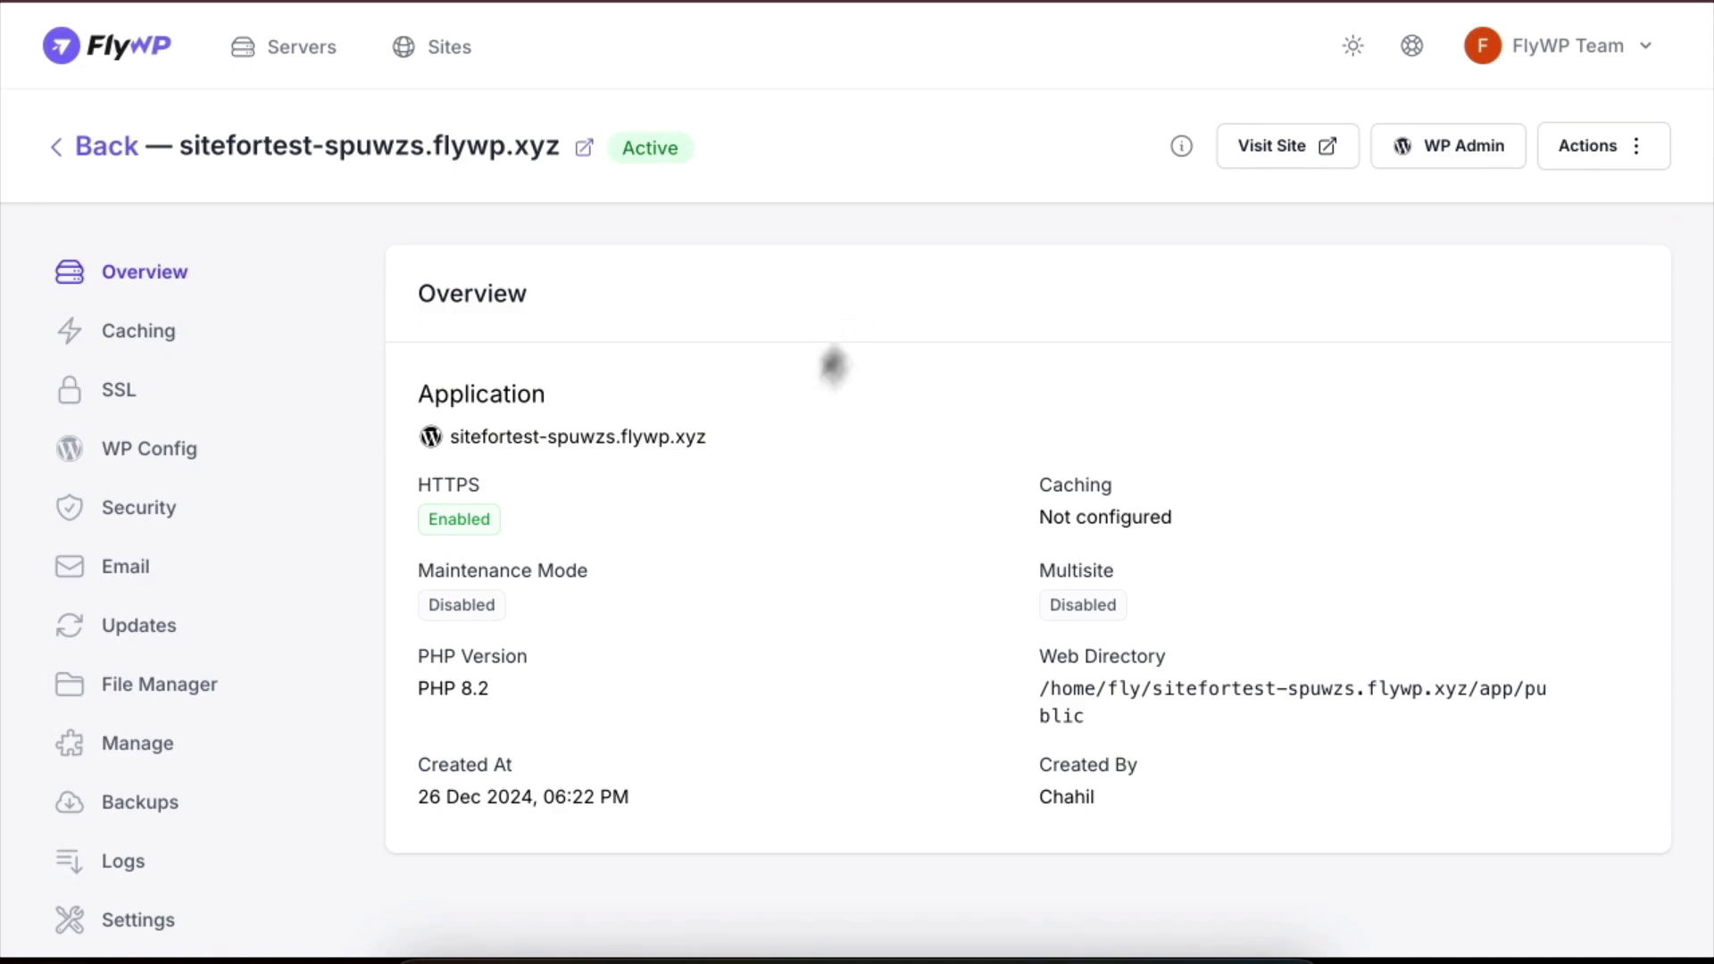
Step: In FlyWP, replace the sitefortest site's domain name with the owner's custom domain, without protocol or trailing slash, and save the change
scroll(307, 833, down, 2)
click(268, 919)
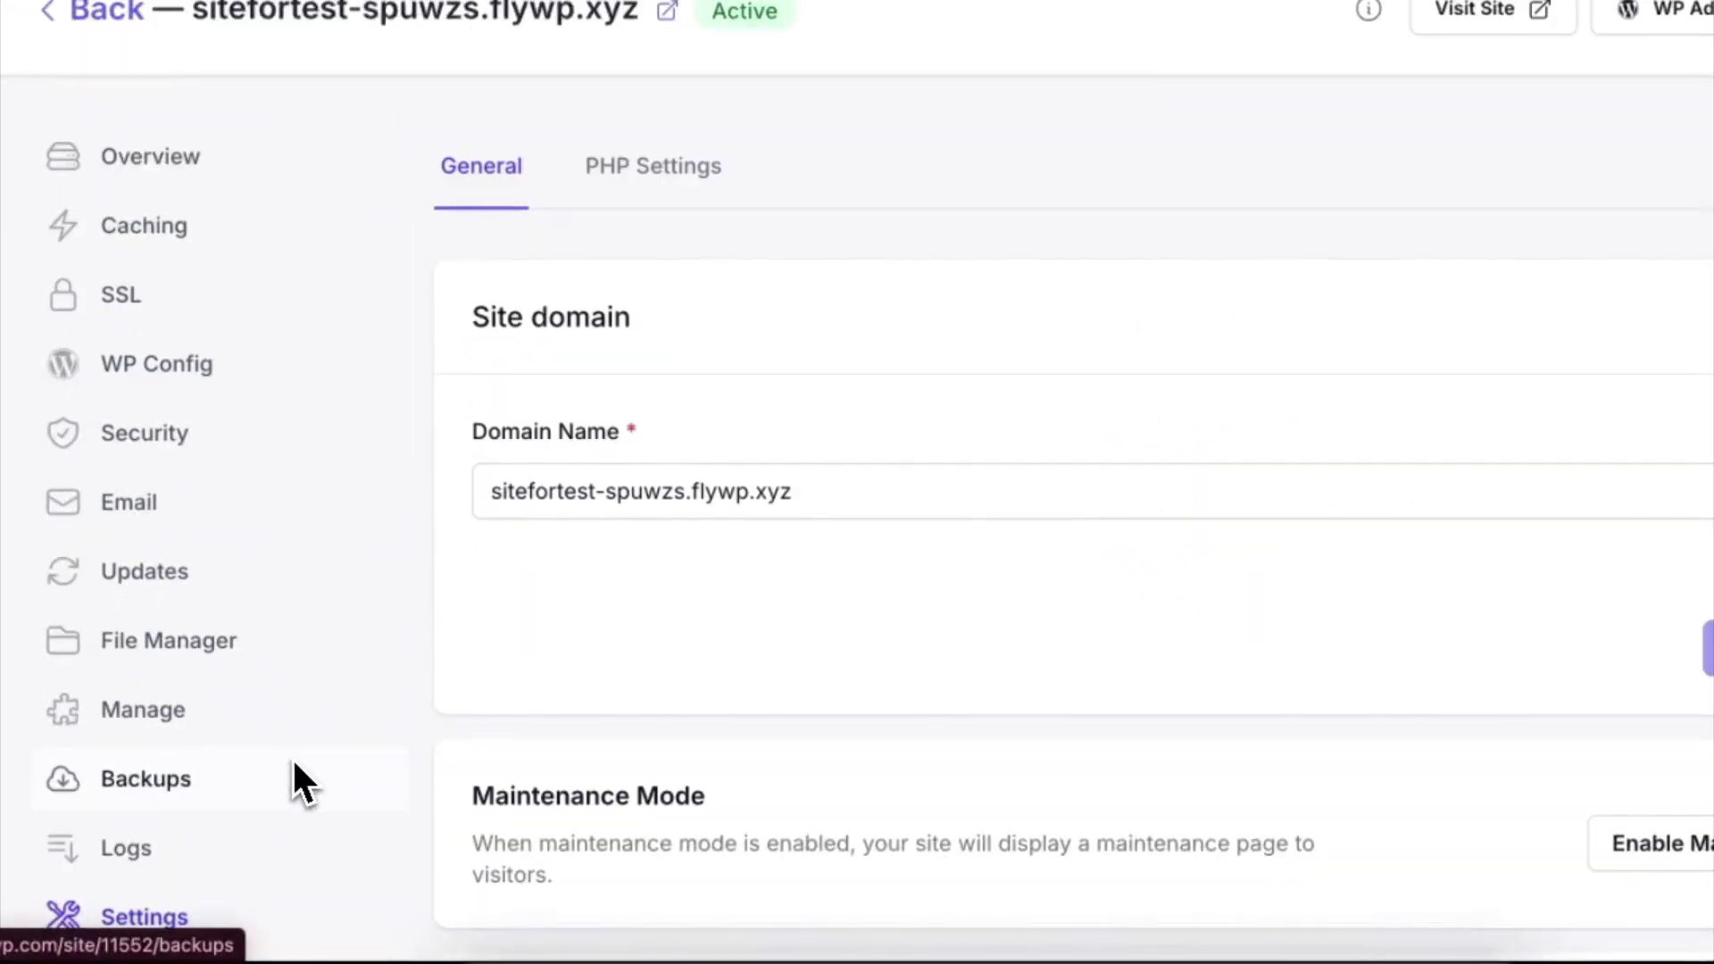
click(794, 491)
key(BackSpace)
key(BackSpace)
key(BackSpace)
key(BackSpace)
key(BackSpace)
key(BackSpace)
key(BackSpace)
key(BackSpace)
key(BackSpace)
key(BackSpace)
key(BackSpace)
key(BackSpace)
key(BackSpace)
key(BackSpace)
key(BackSpace)
key(BackSpace)
key(BackSpace)
key(BackSpace)
key(BackSpace)
key(BackSpace)
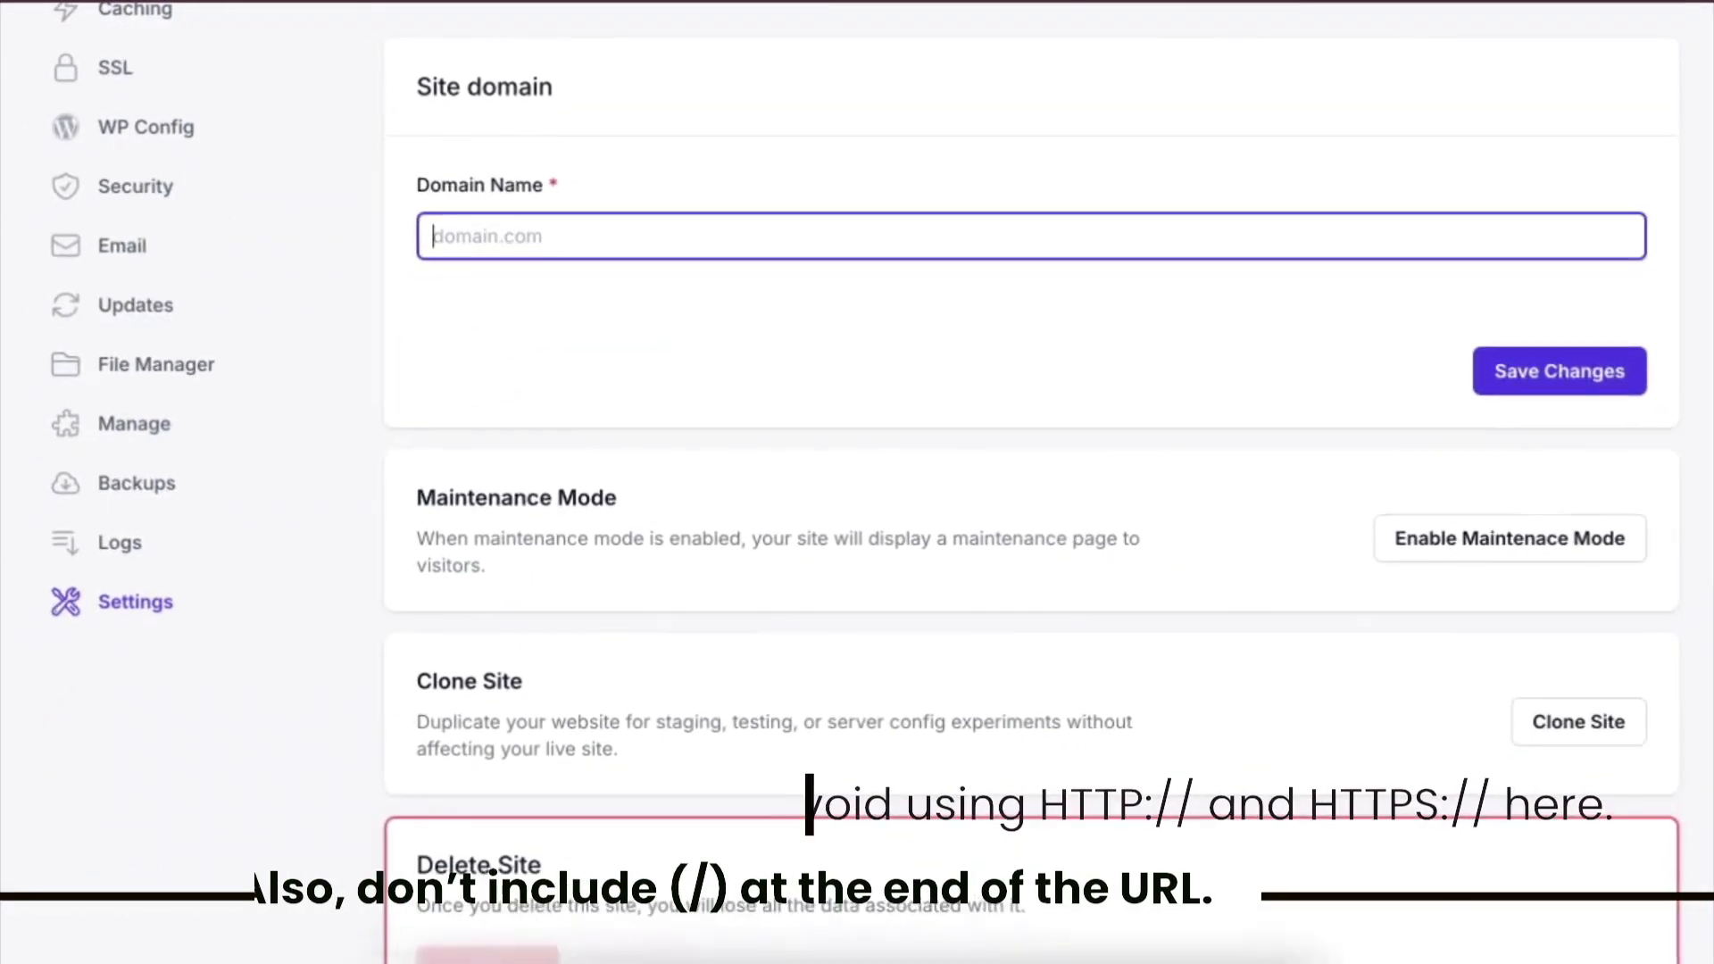
text(nurulaminratul.me)
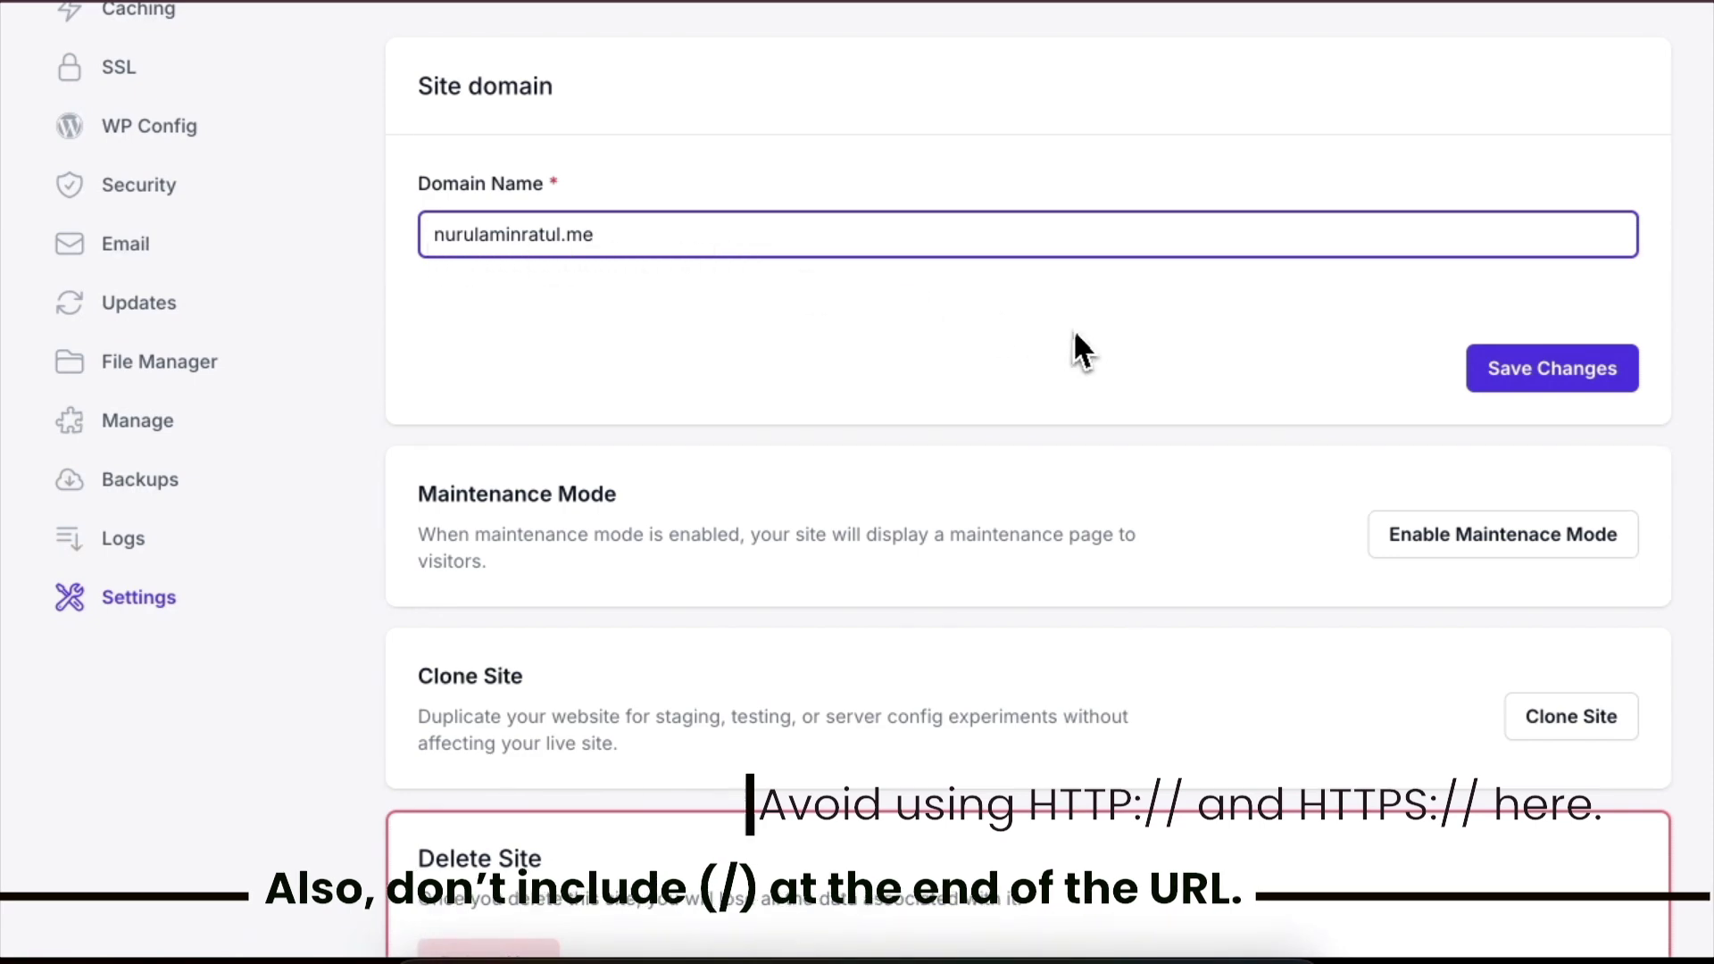
click(1553, 368)
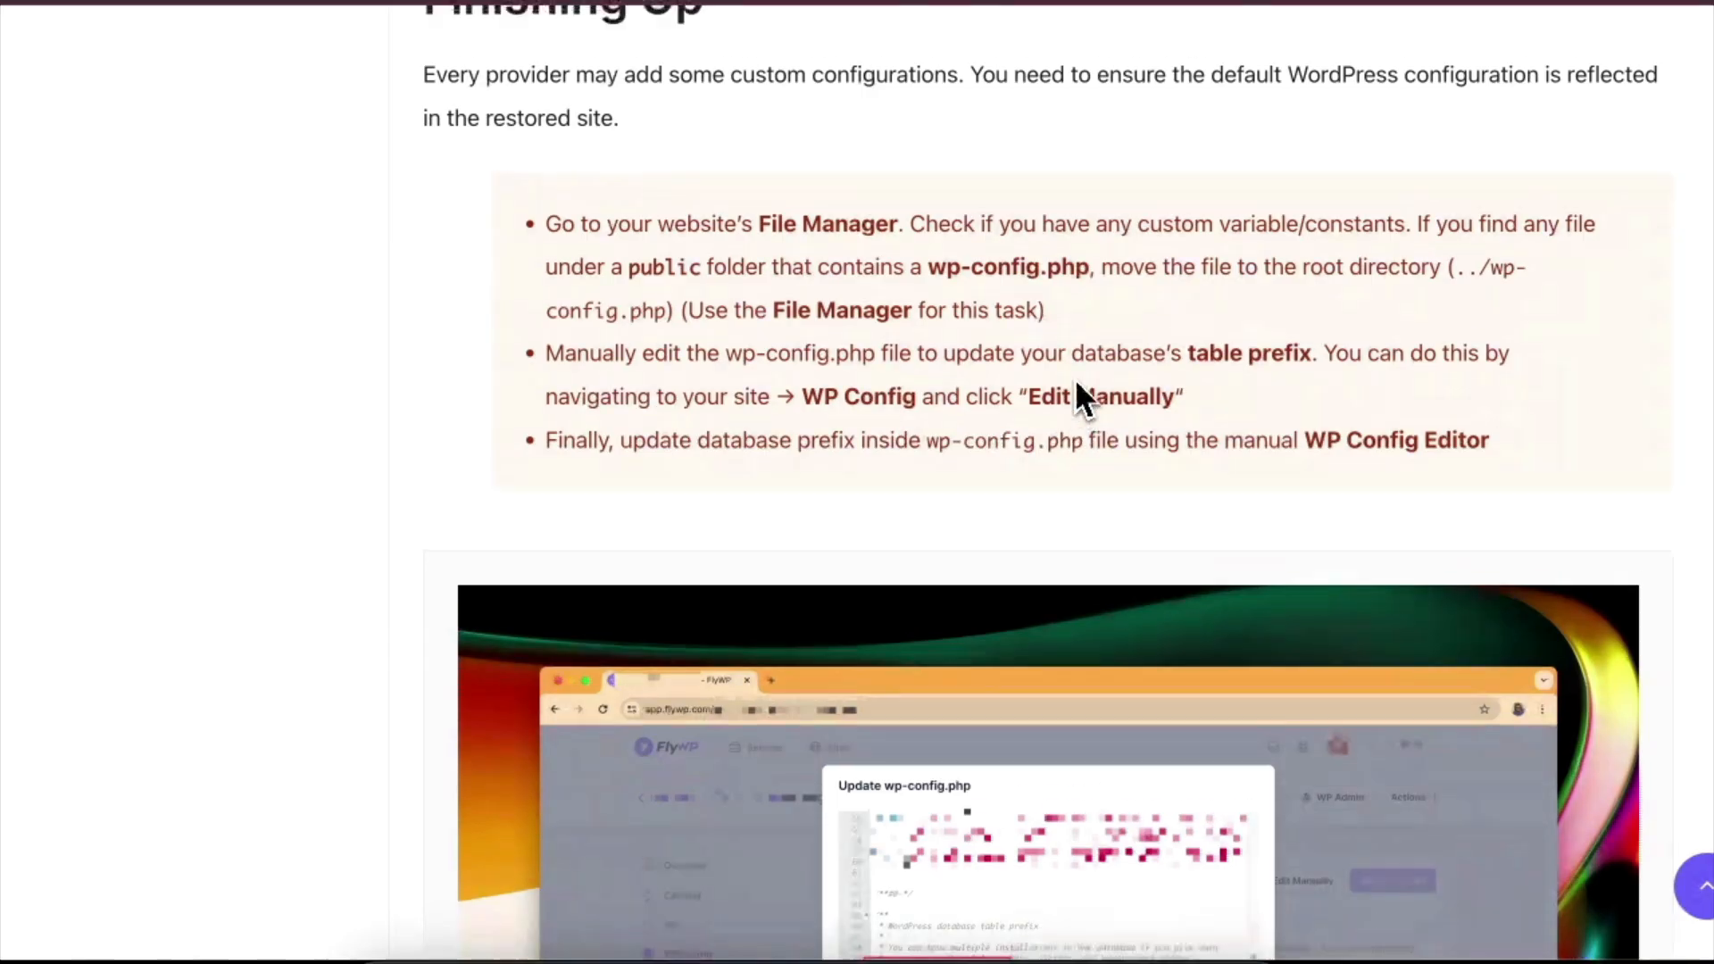
Step: Read the migration guide's Finishing Up section on moving wp-config.php and updating the database table prefix
scroll(1075, 379, up, 2)
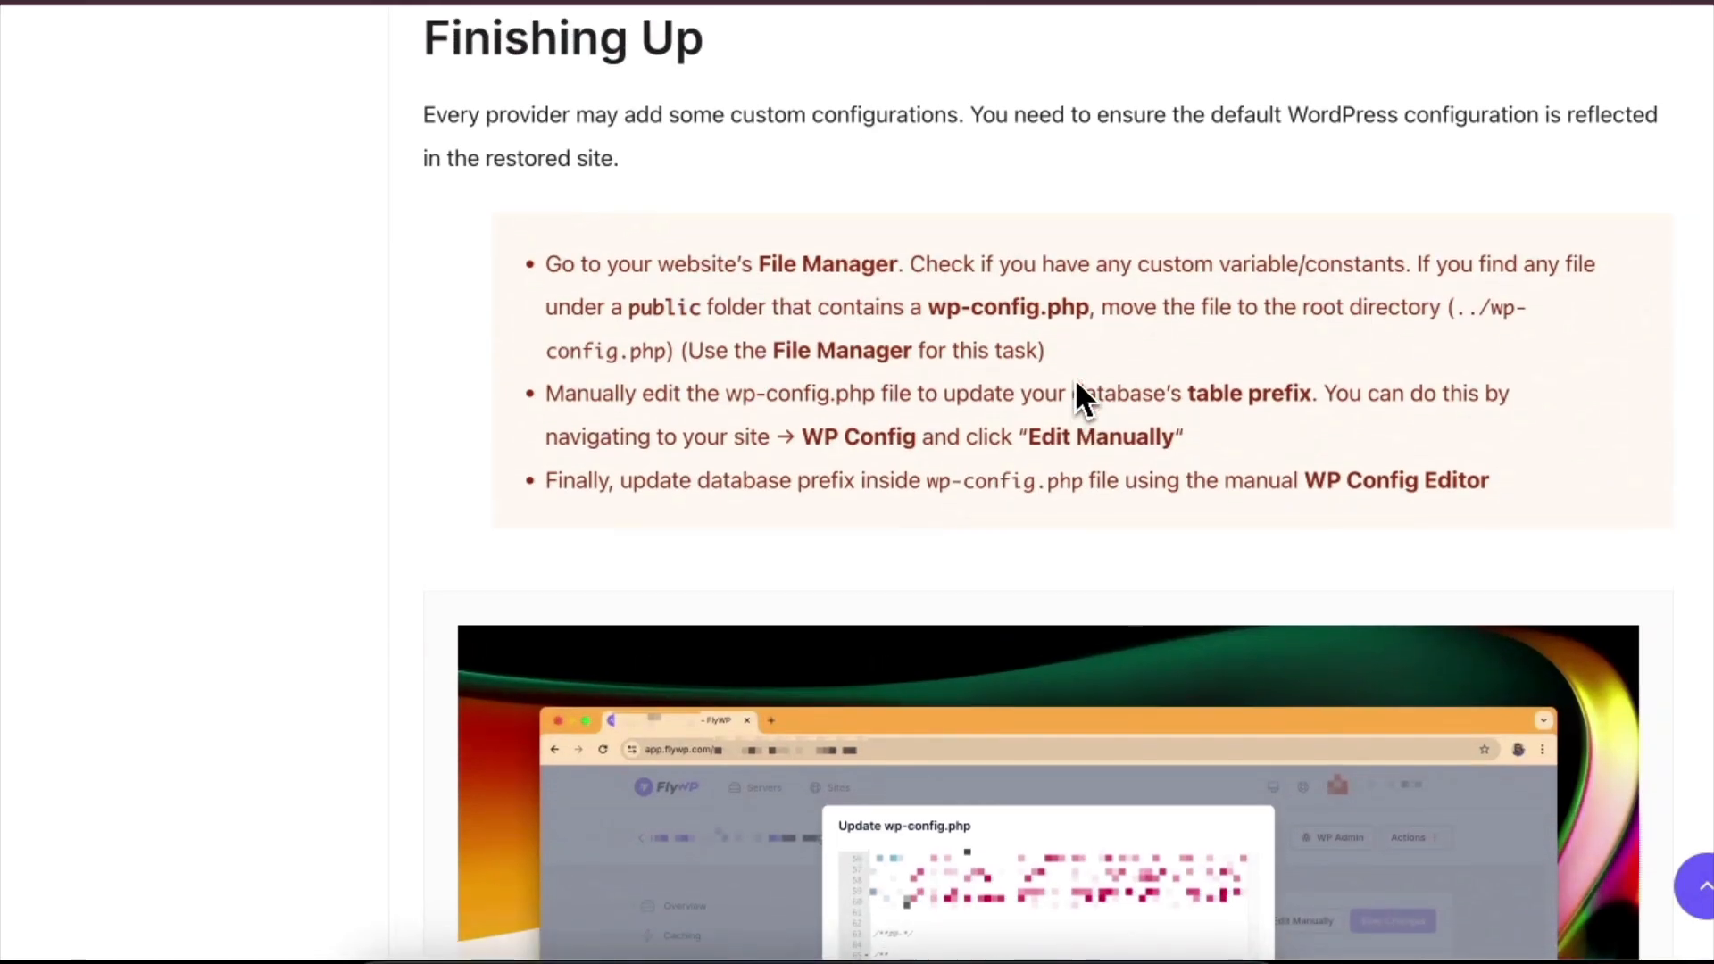
scroll(1077, 386, up, 1)
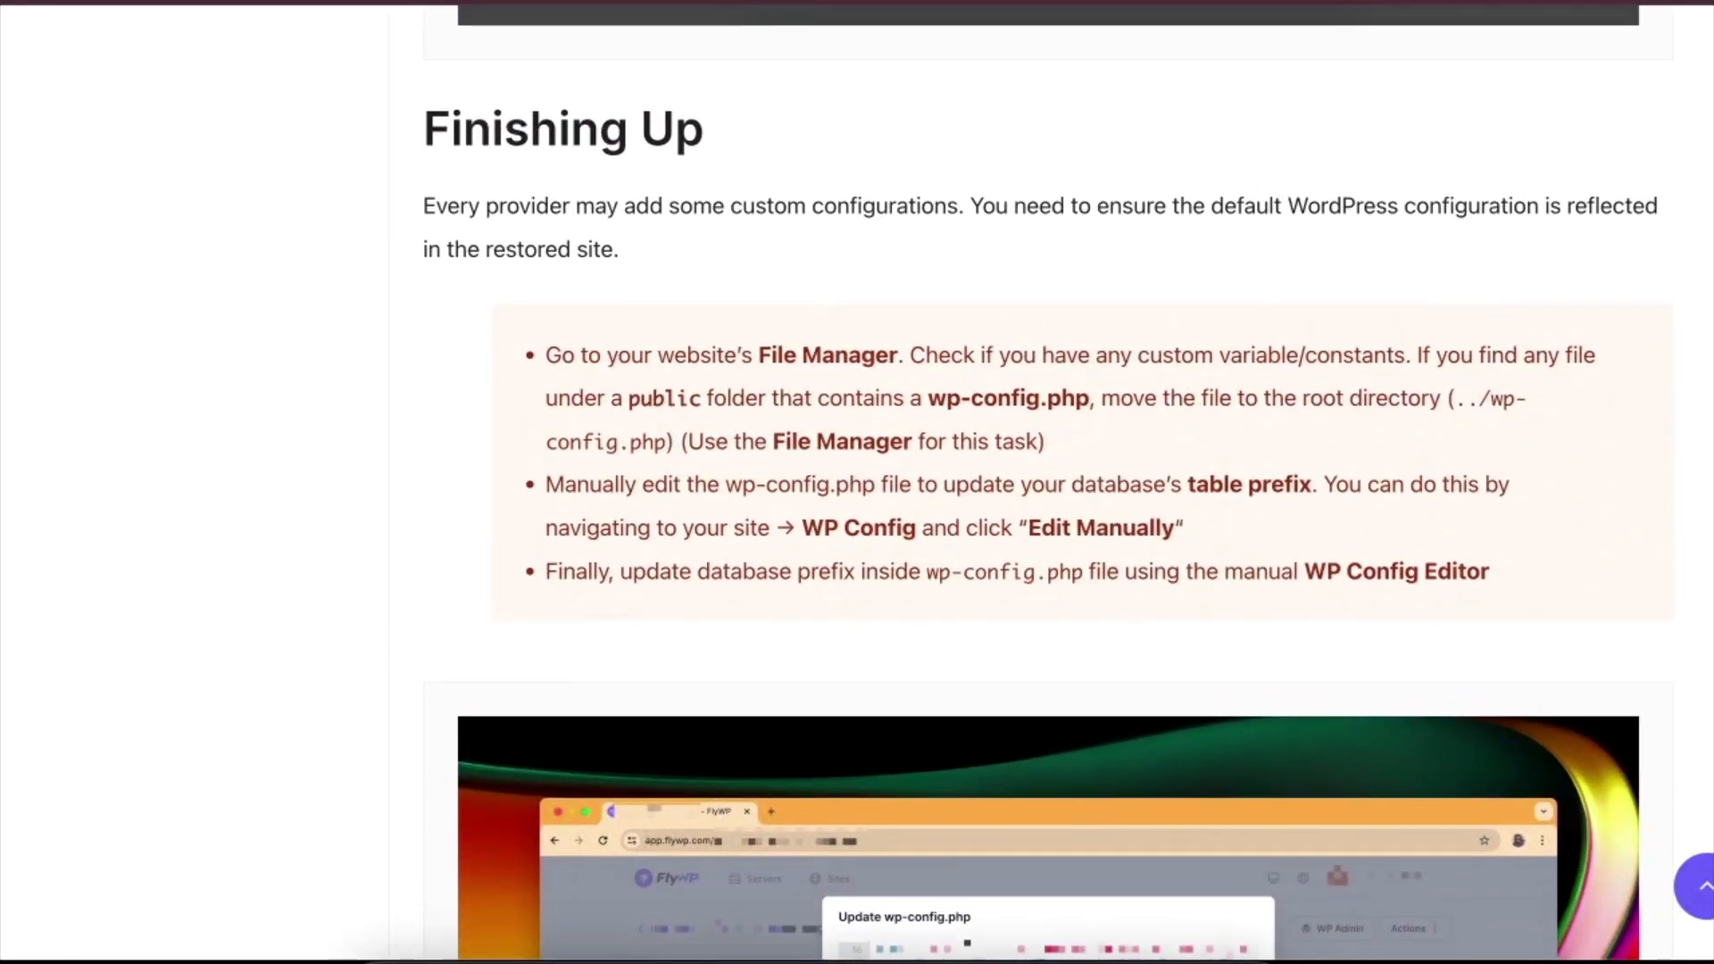
scroll(1077, 386, down, 1)
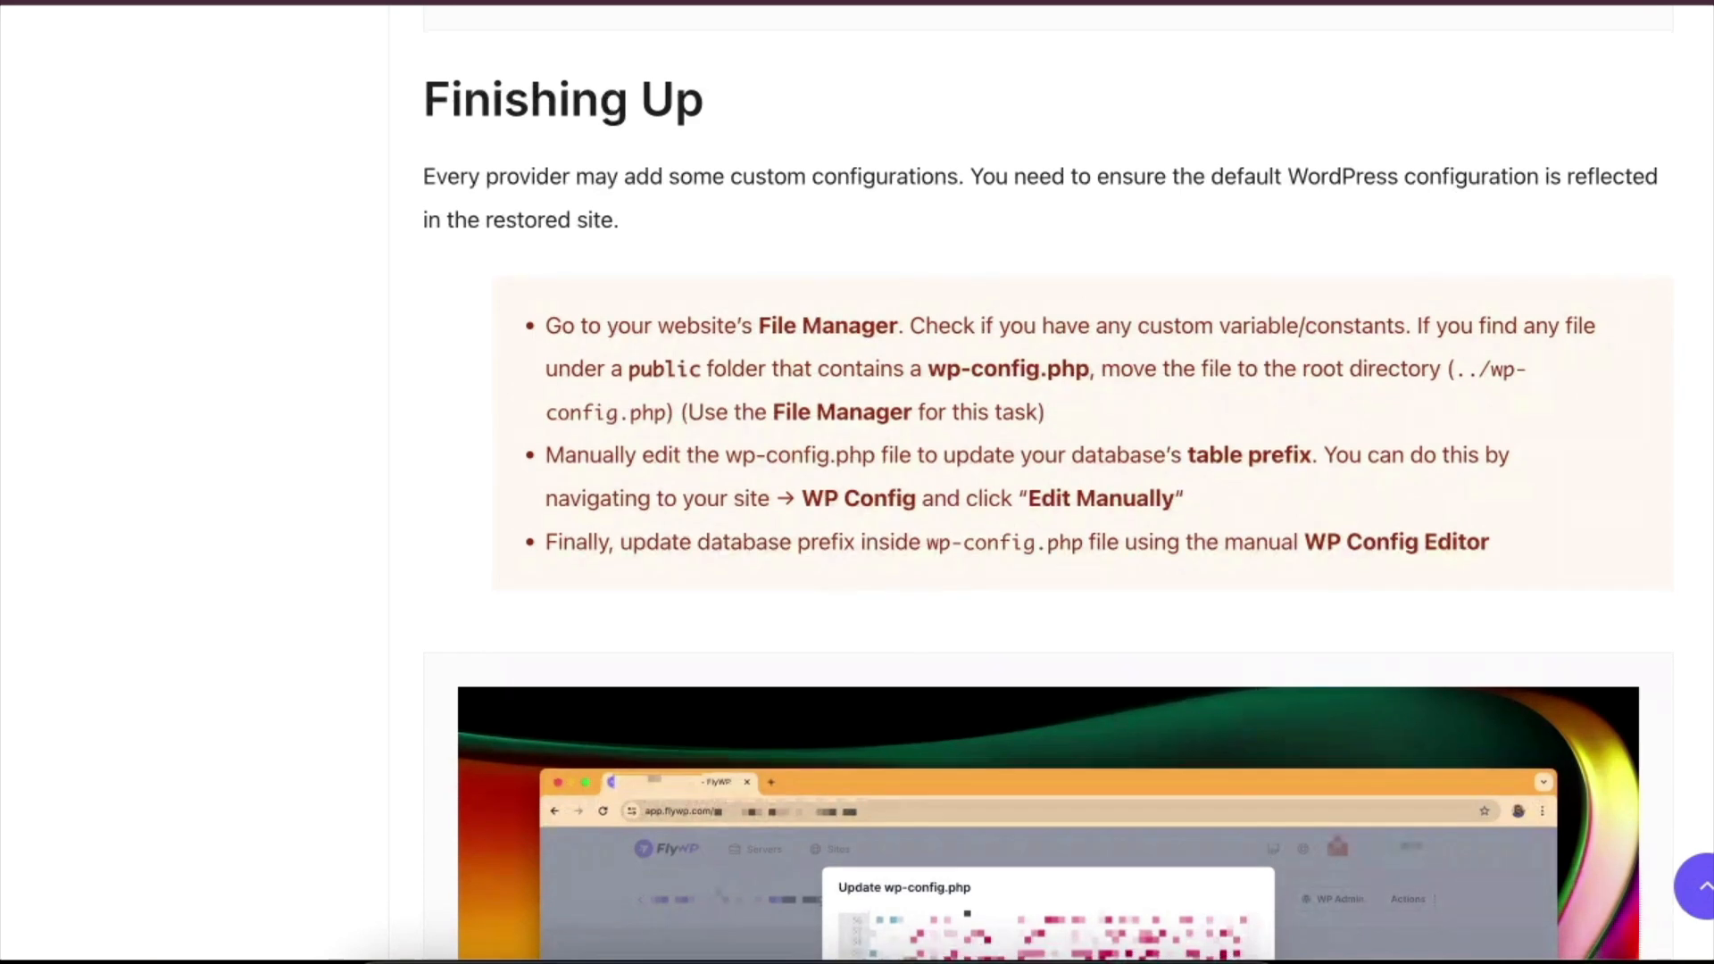